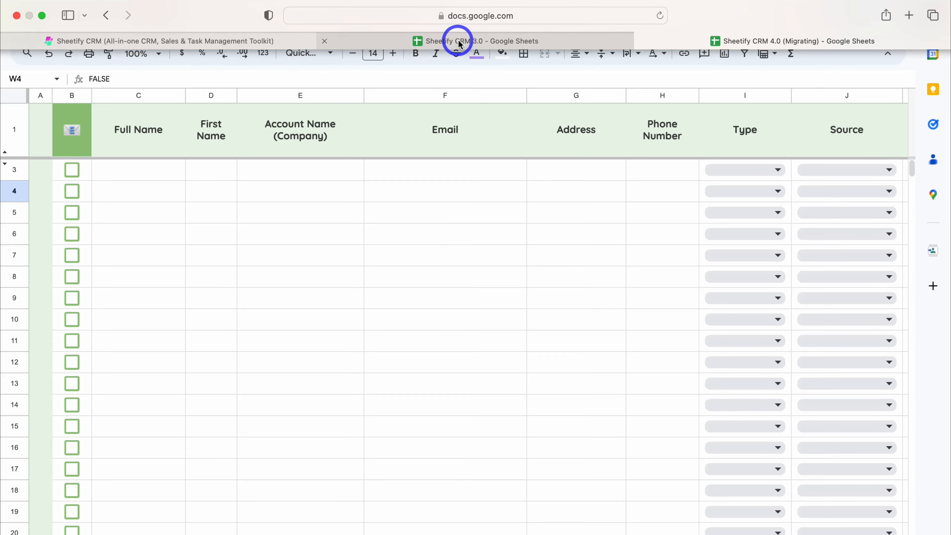
# Step: Copy the contact records in C2:O16, from Full Name through Sales Status, in the Sheetify CRM 3.0 spreadsheet
pyautogui.click(465, 41)
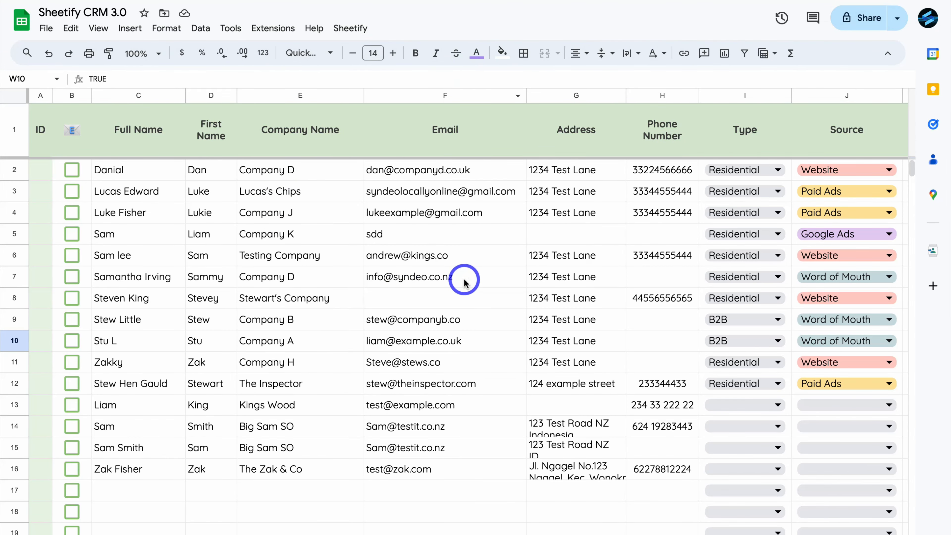
pyautogui.moveTo(464, 281)
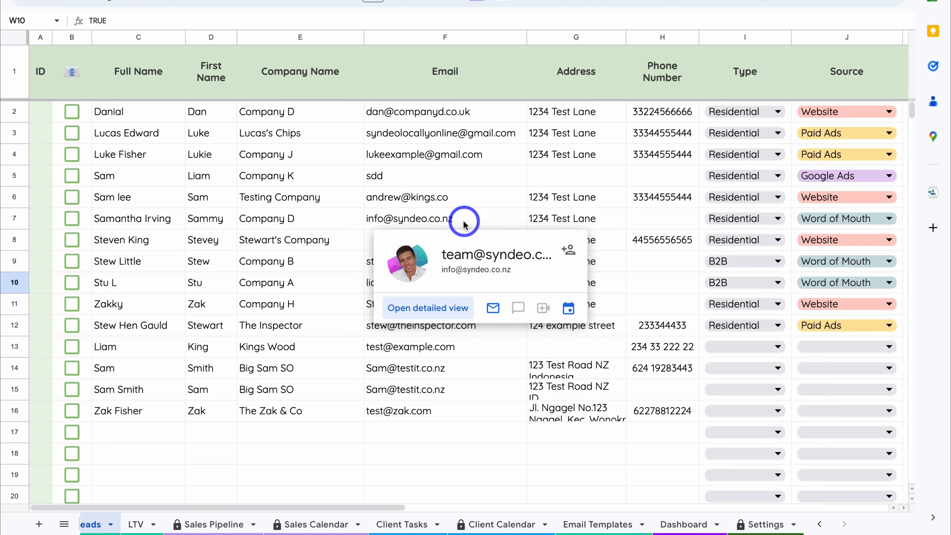
pyautogui.hscroll(-3, 198, 520)
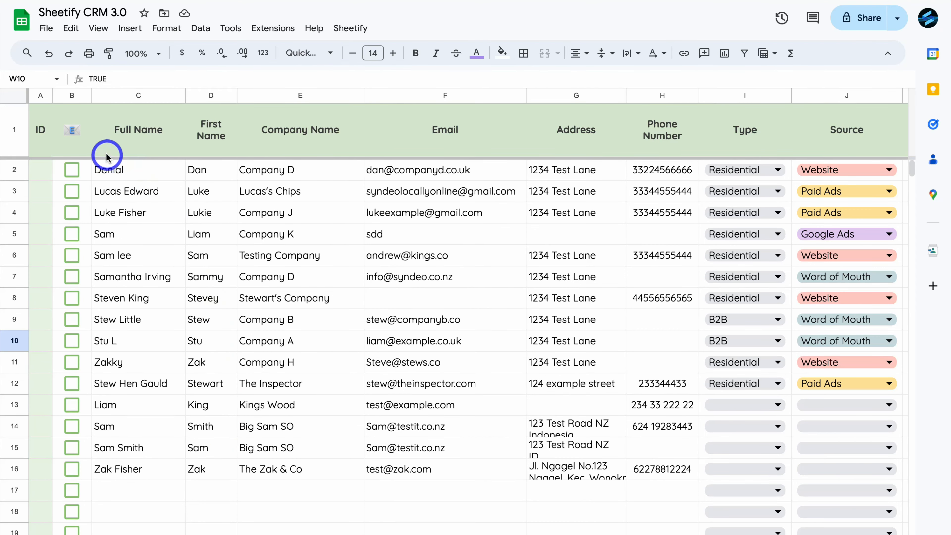
pyautogui.click(137, 174)
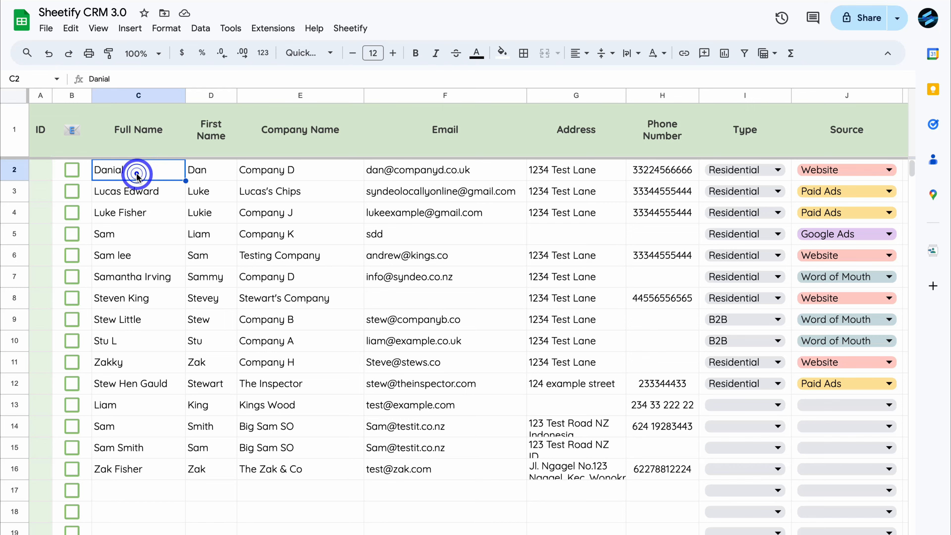
pyautogui.hscroll(5, 542, 289)
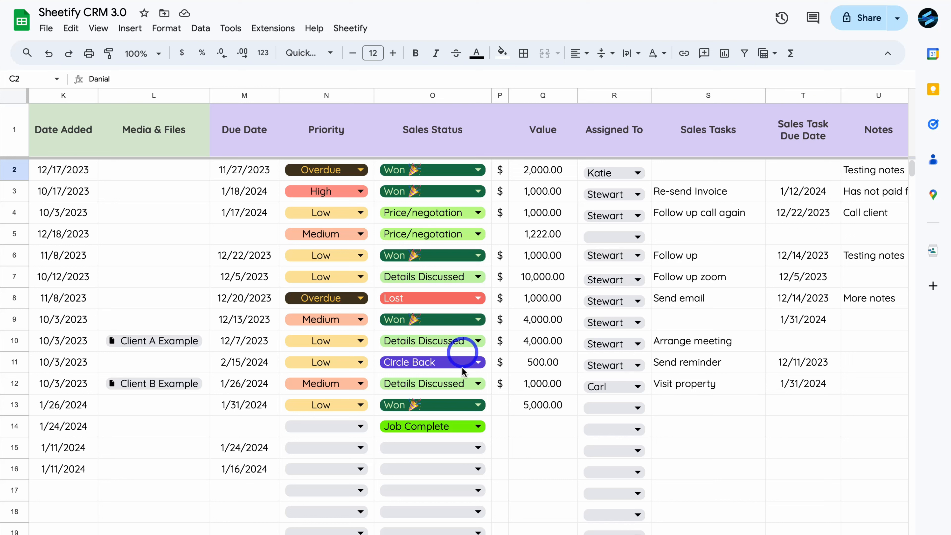
pyautogui.keyDown('shift'); pyautogui.click(484, 479); pyautogui.keyUp('shift')
pyautogui.hscroll(-10, 351, 420)
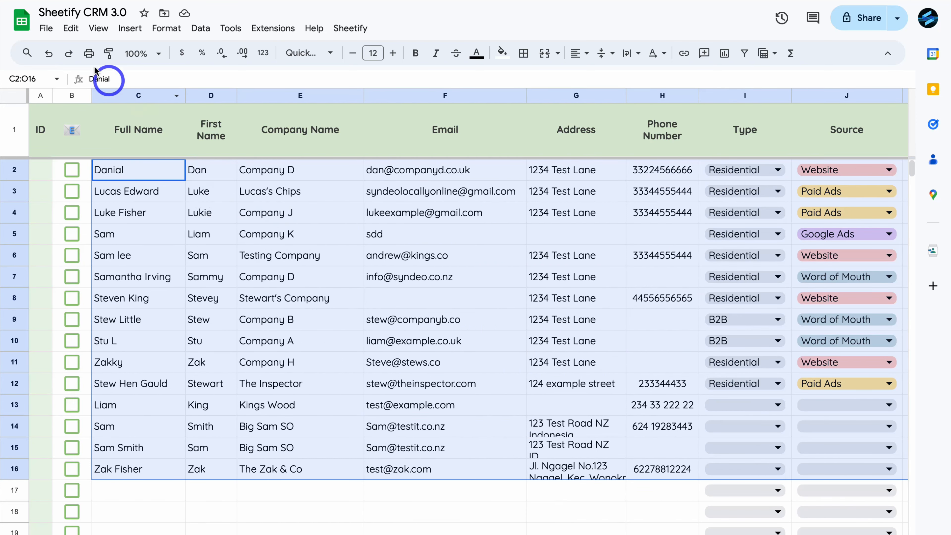
pyautogui.click(72, 30)
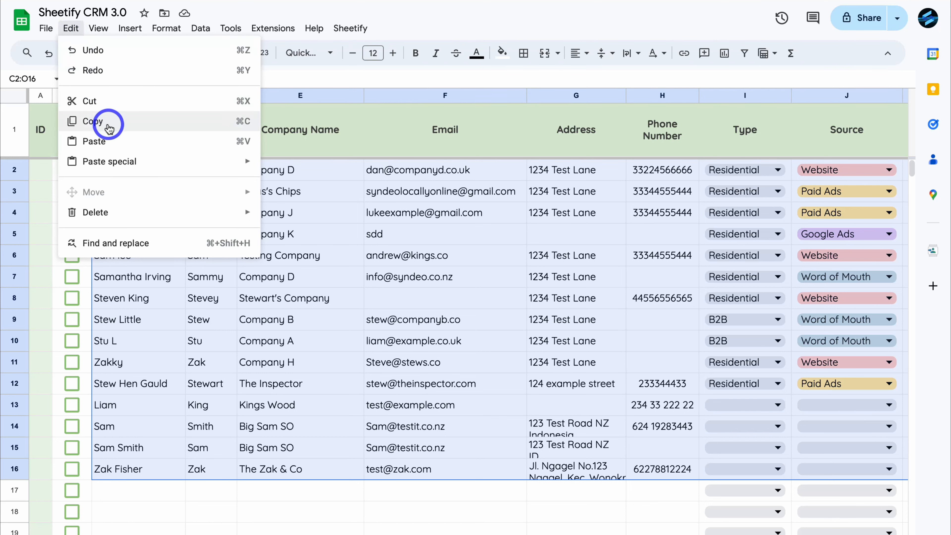
pyautogui.click(132, 121)
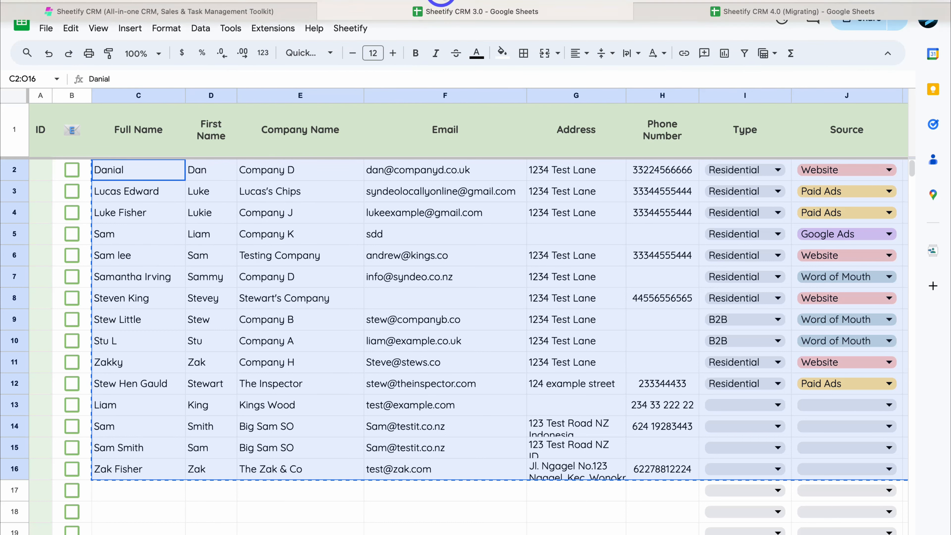
# Step: Paste the copied contact records as values only into the Sheetify CRM 4.0 (Migrating) spreadsheet, starting at cell C3
pyautogui.moveTo(701, 1)
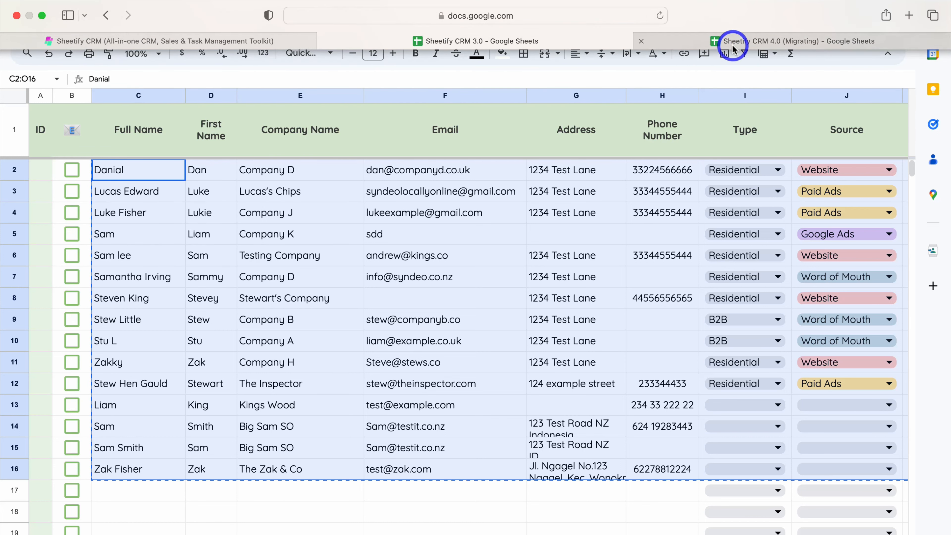
pyautogui.click(753, 42)
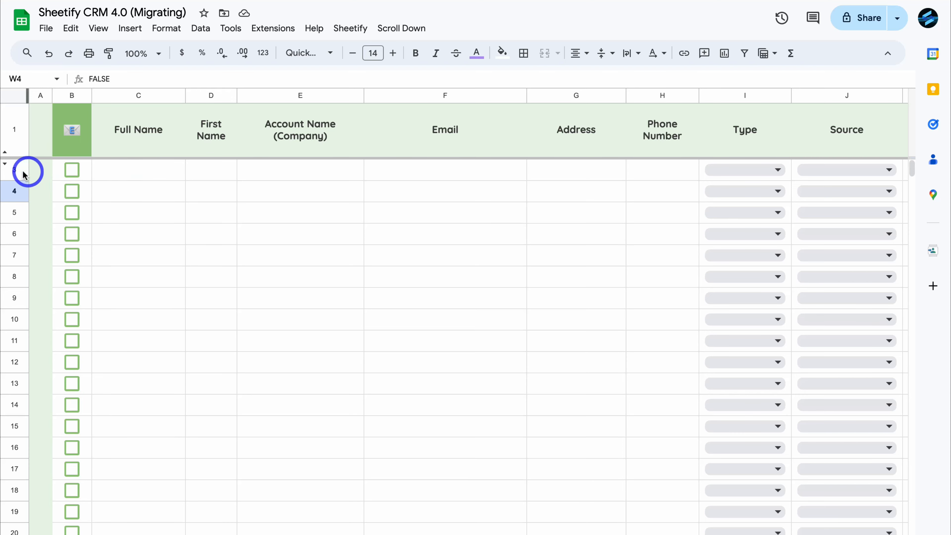
pyautogui.click(132, 177)
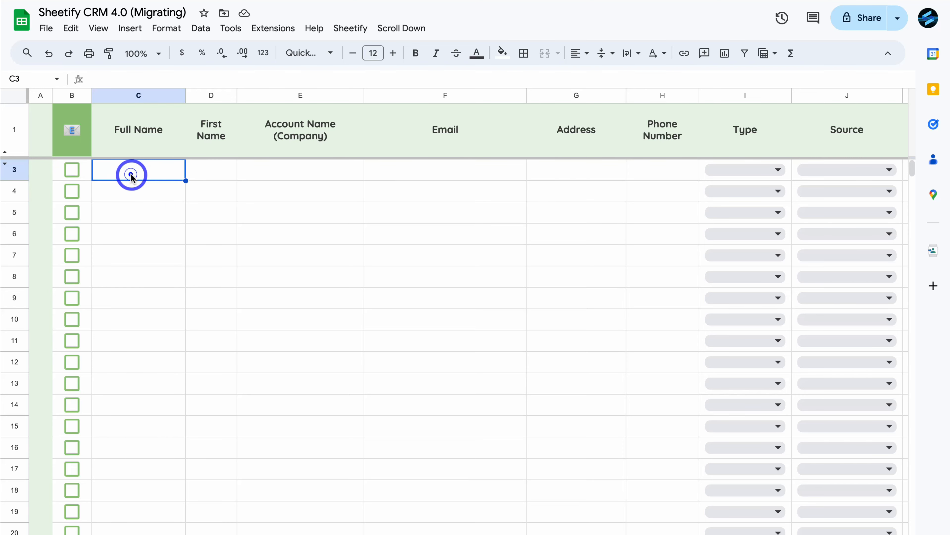
pyautogui.click(71, 28)
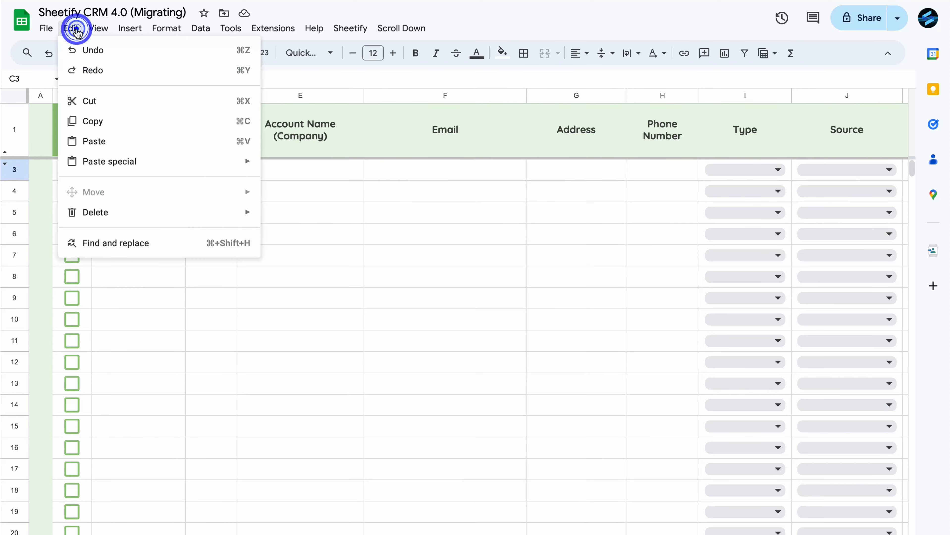
pyautogui.moveTo(155, 161)
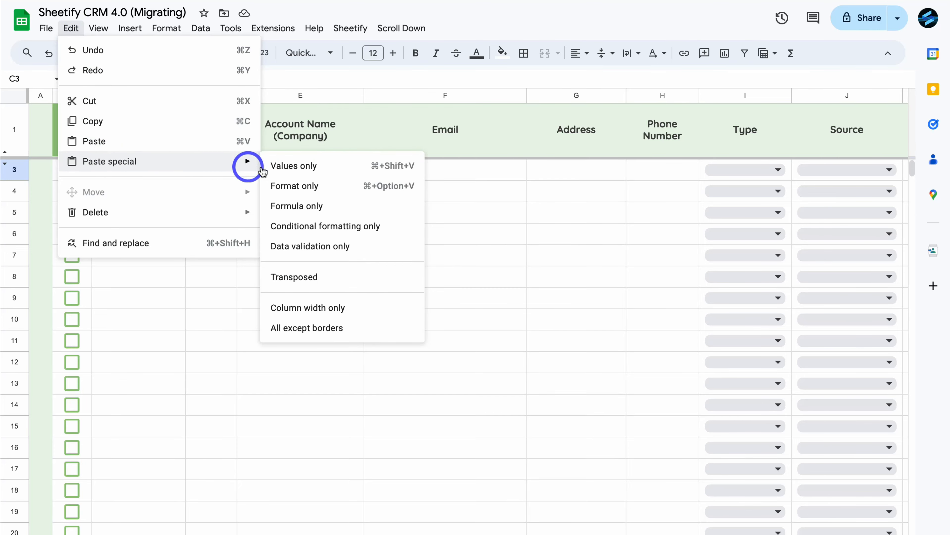
pyautogui.click(337, 171)
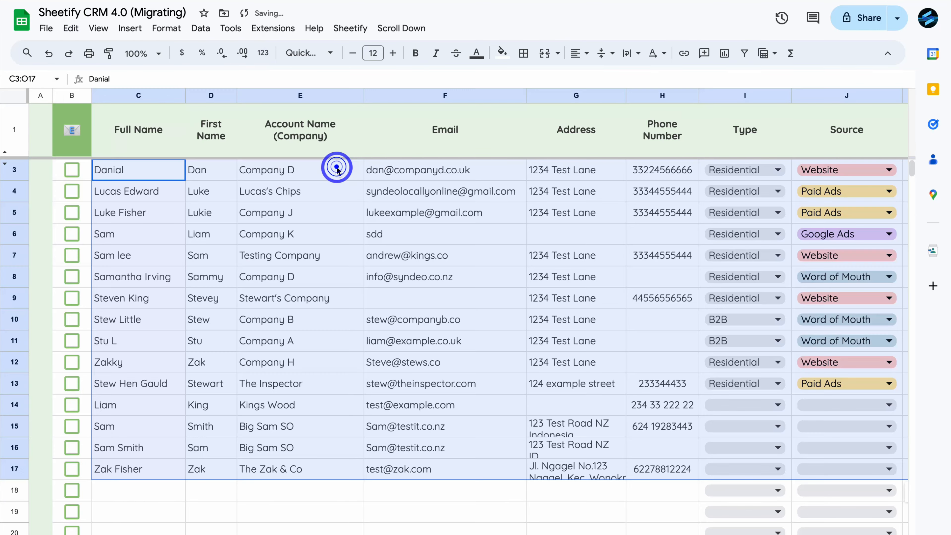
# Step: Review the pasted columns up to Sales Pipeline, and examine the label lists on the Settings sheet before returning to Contacts & Leads
pyautogui.hscroll(2, 576, 280)
pyautogui.hscroll(8, 576, 279)
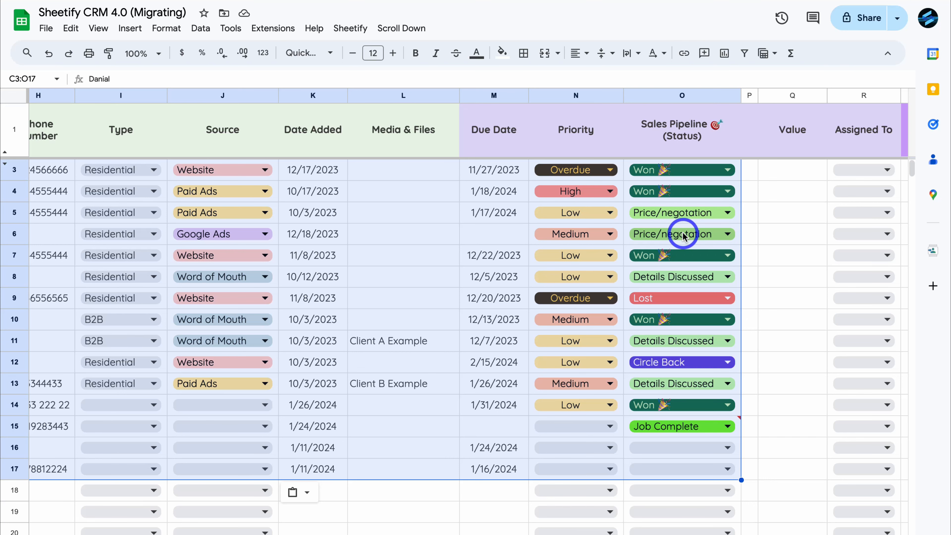
pyautogui.hscroll(2, 642, 522)
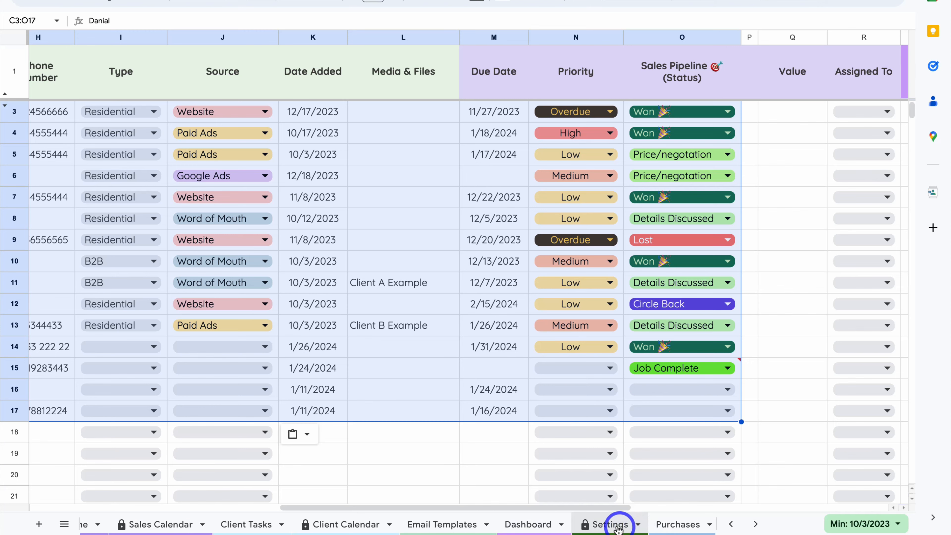
pyautogui.click(611, 525)
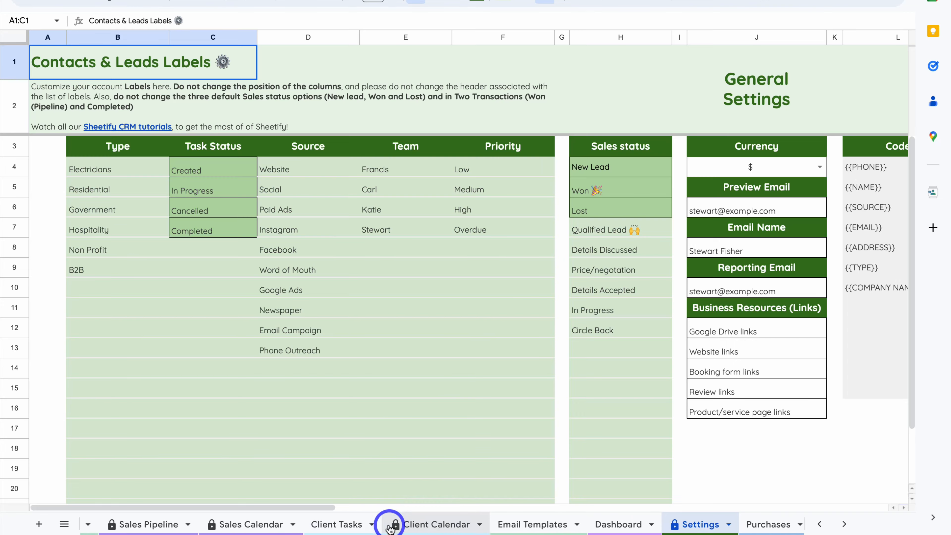
pyautogui.scroll(5, 390, 525)
pyautogui.click(157, 523)
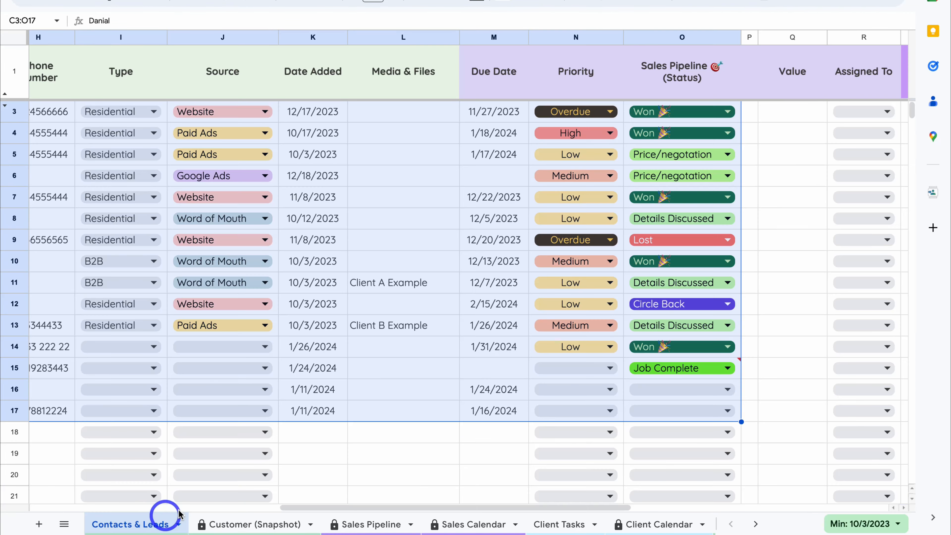
pyautogui.click(366, 461)
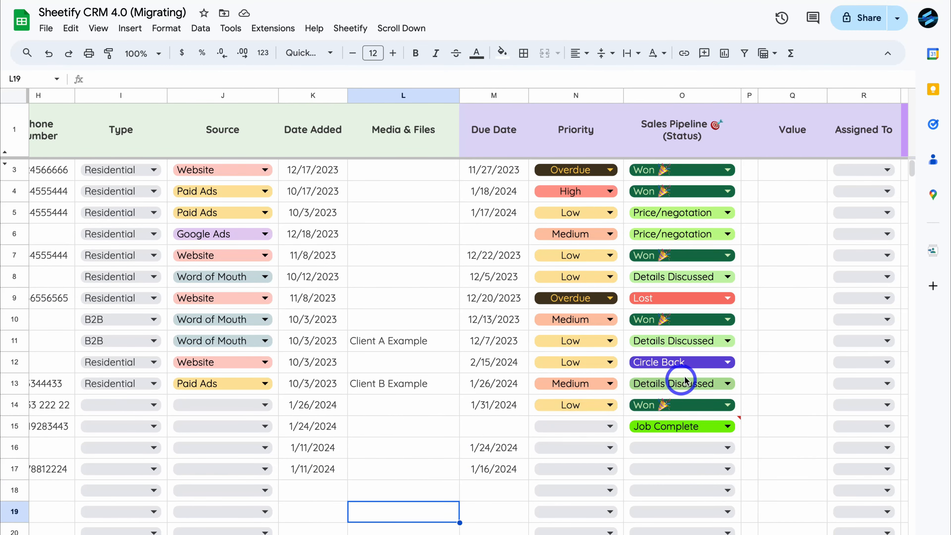
# Step: Copy the remaining sales data in Q2:Z16, from Value through Invoice Status, in the Sheetify CRM 3.0 spreadsheet
pyautogui.hscroll(10, 685, 379)
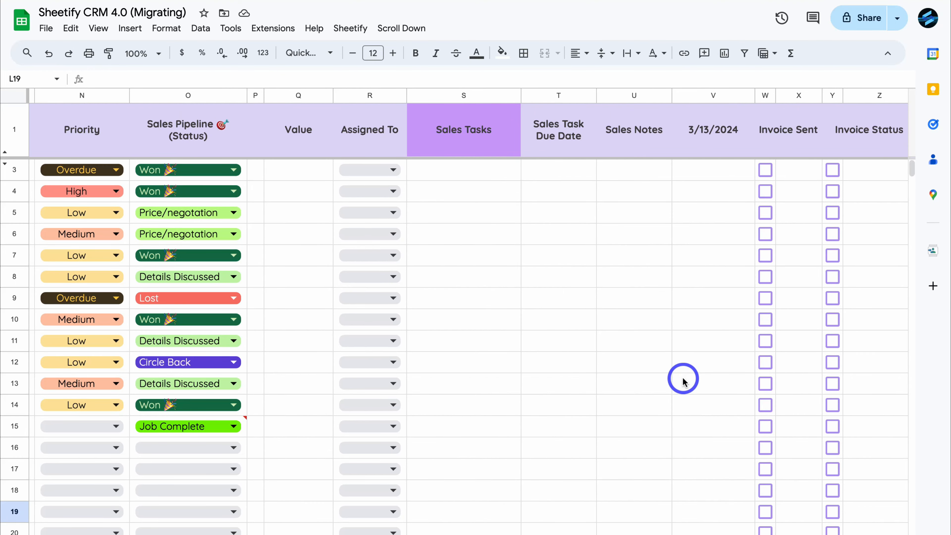
pyautogui.moveTo(524, 3)
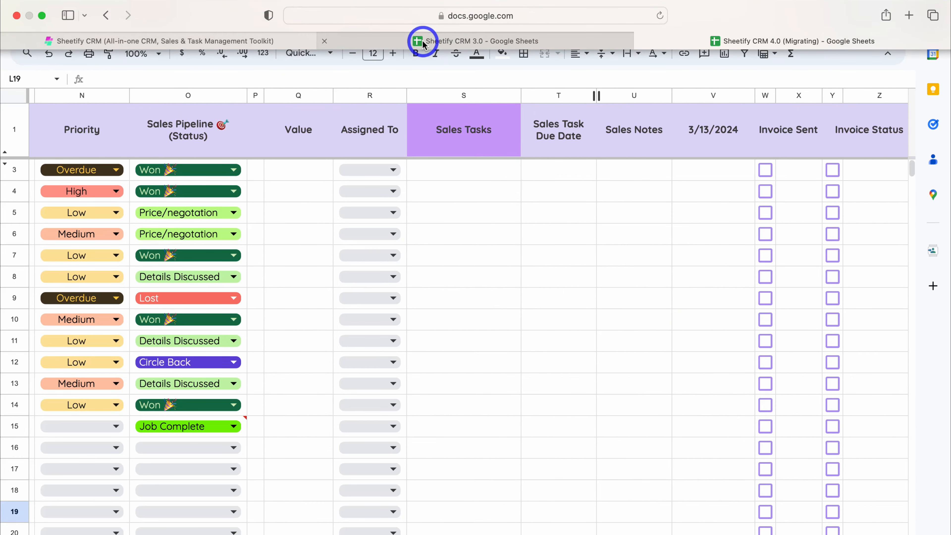
pyautogui.click(528, 41)
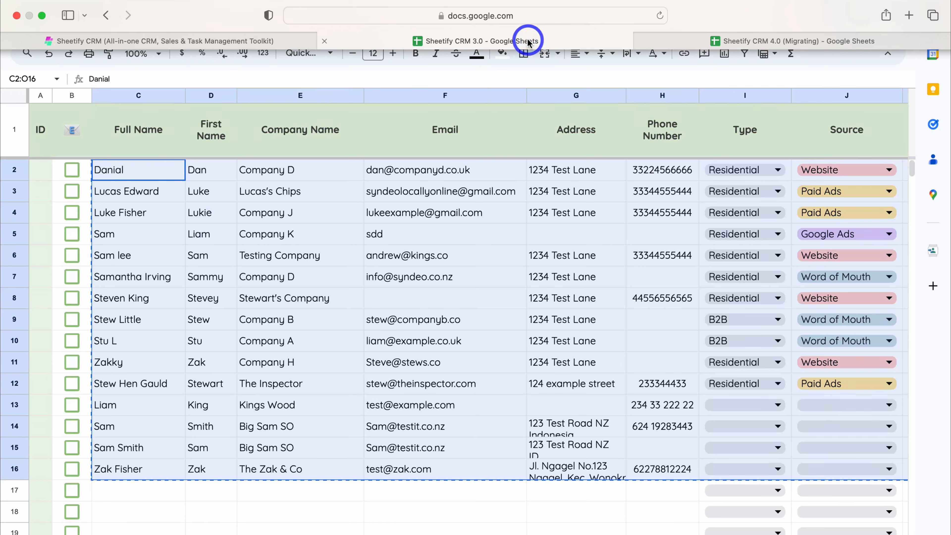
pyautogui.hscroll(15, 543, 259)
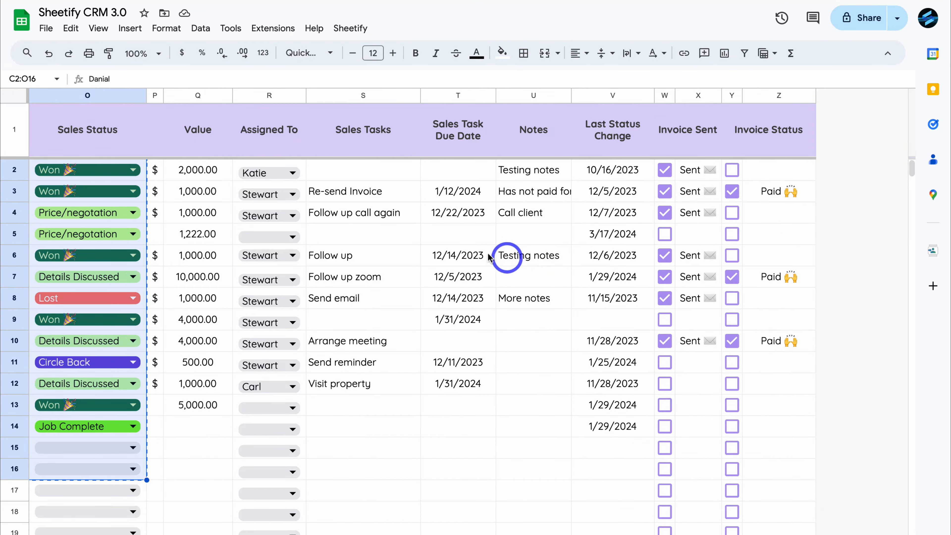
pyautogui.click(200, 172)
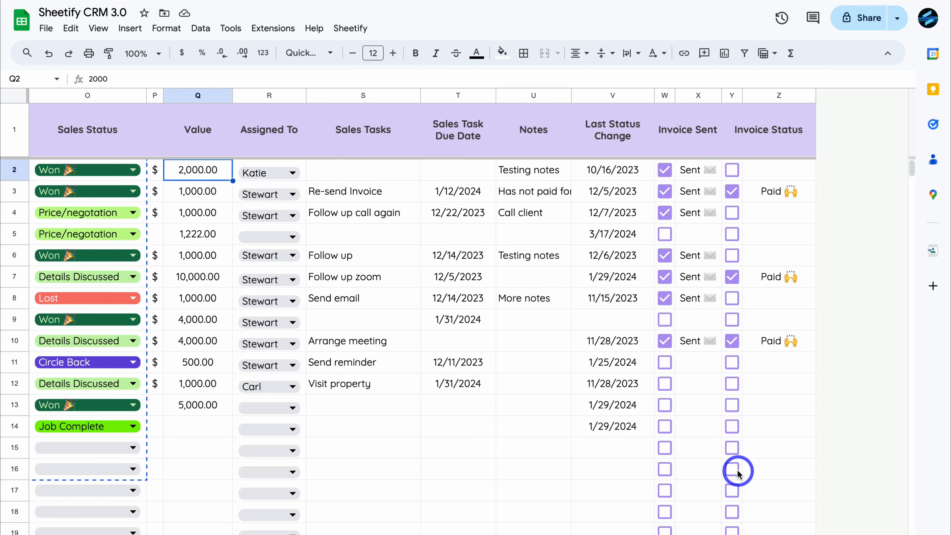
pyautogui.keyDown('shift'); pyautogui.click(783, 473); pyautogui.keyUp('shift')
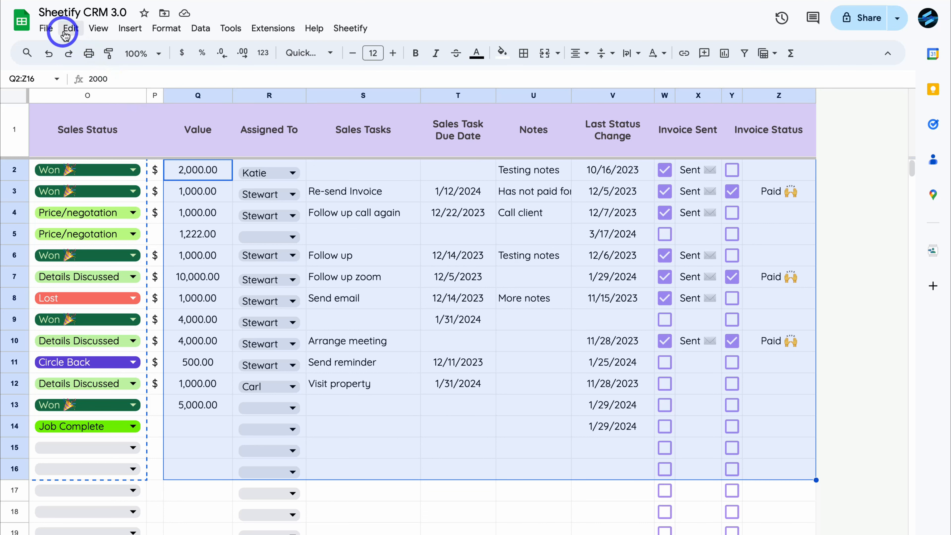
pyautogui.click(76, 35)
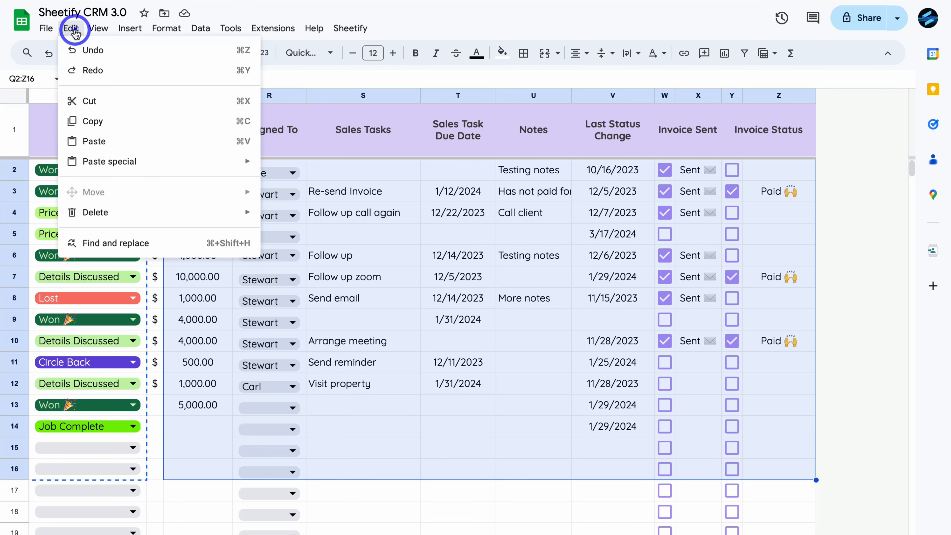
pyautogui.click(128, 121)
# Step: Paste the copied sales data as values only into the Sheetify CRM 4.0 (Migrating) spreadsheet, starting at cell Q3
pyautogui.moveTo(617, 5)
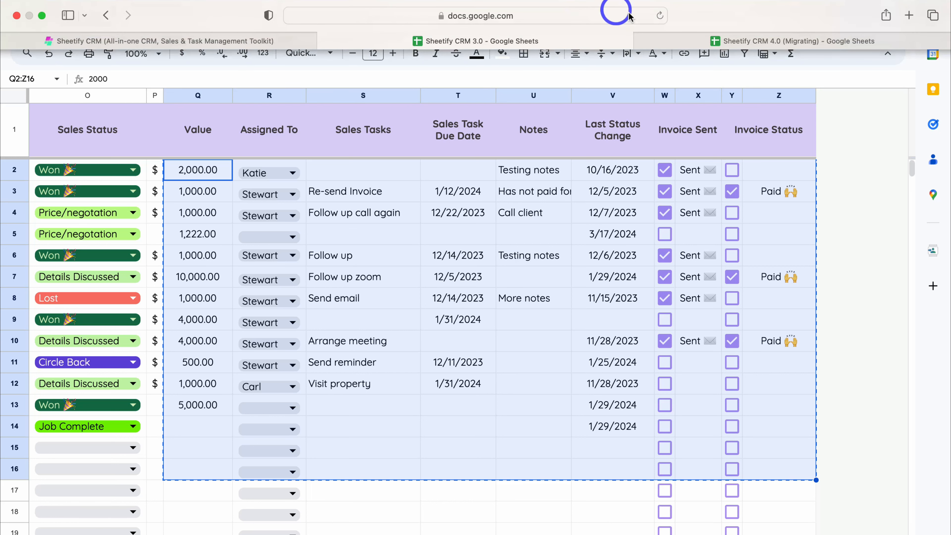
pyautogui.click(752, 41)
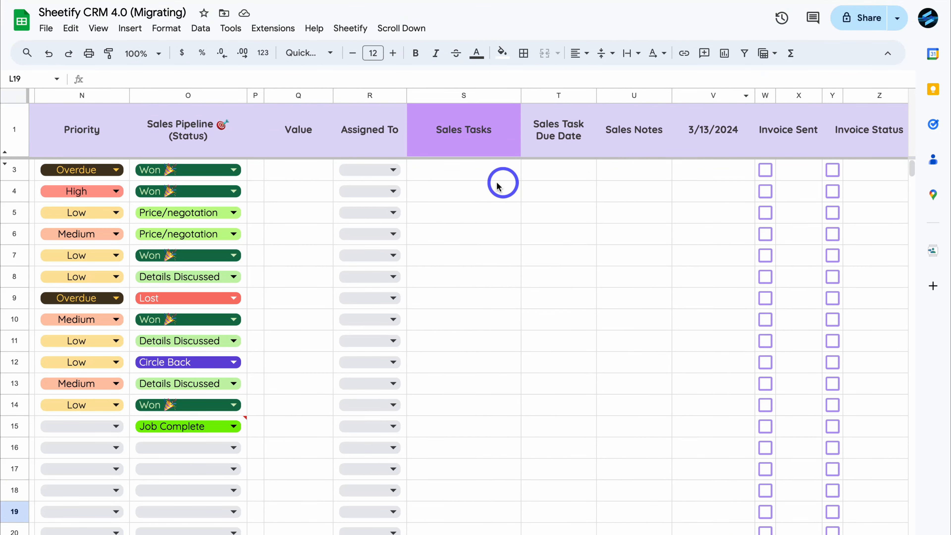
pyautogui.click(292, 170)
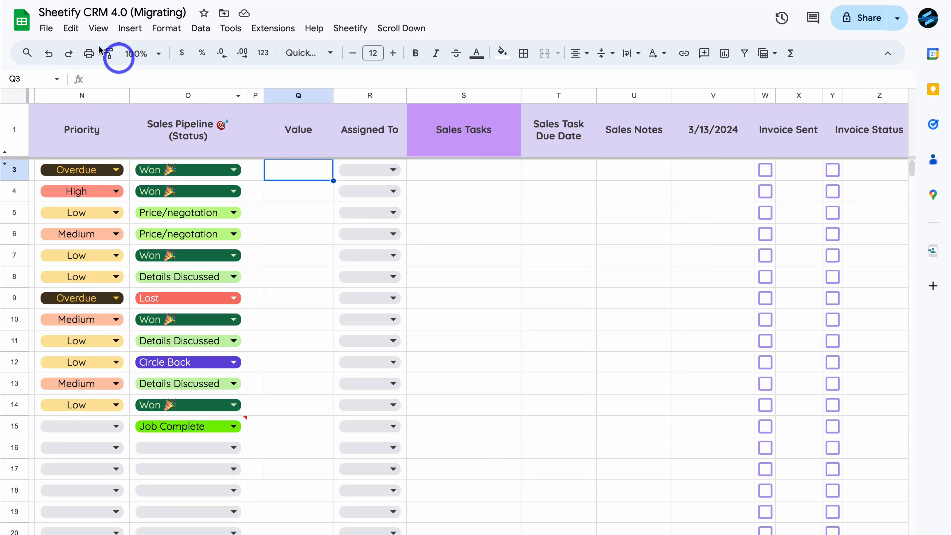
pyautogui.click(69, 30)
pyautogui.moveTo(132, 161)
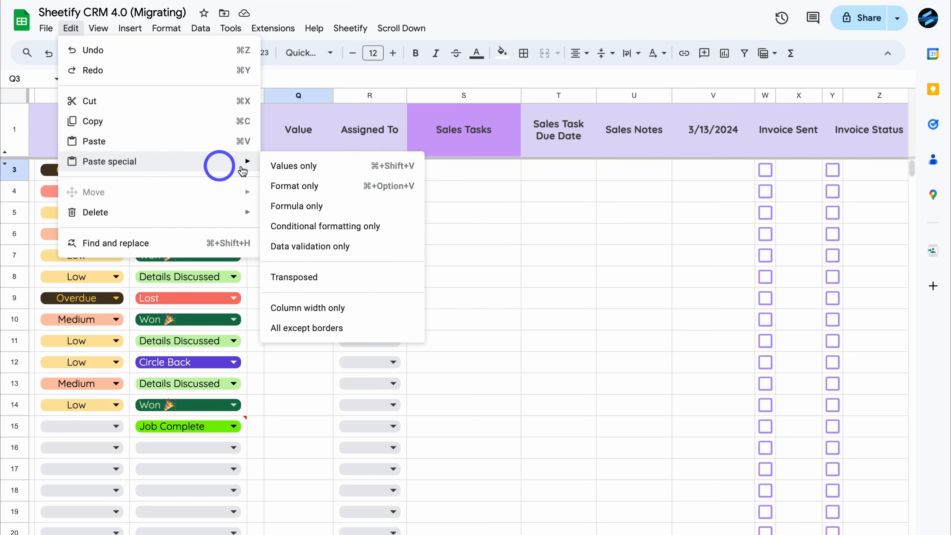
pyautogui.click(335, 171)
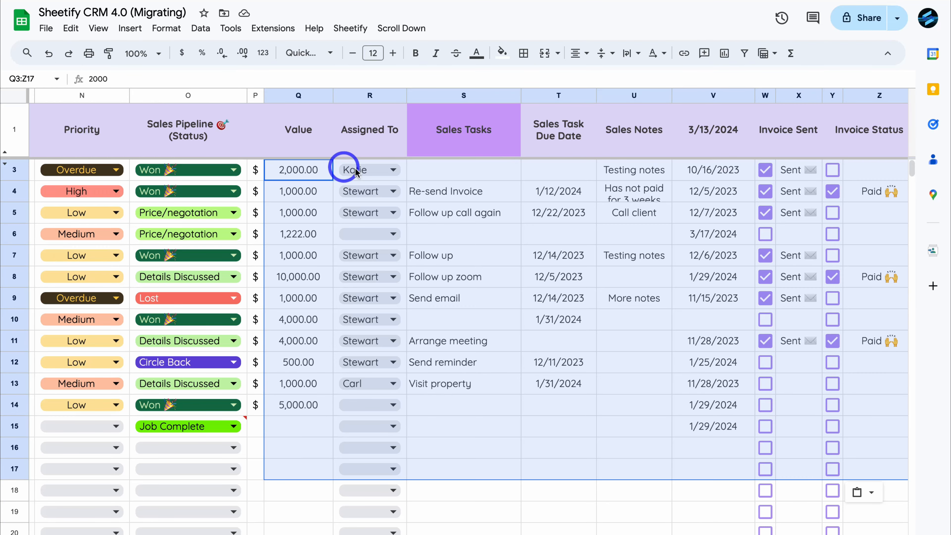
# Step: Test the Invoice Sent checkbox in row 6 and tick the same row's Invoice Status checkbox
pyautogui.hscroll(4, 424, 182)
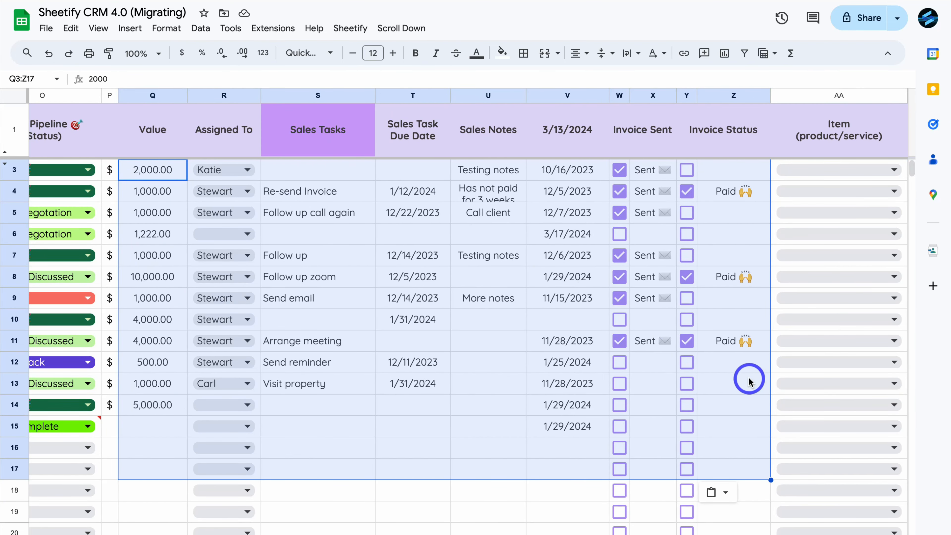
pyautogui.click(741, 379)
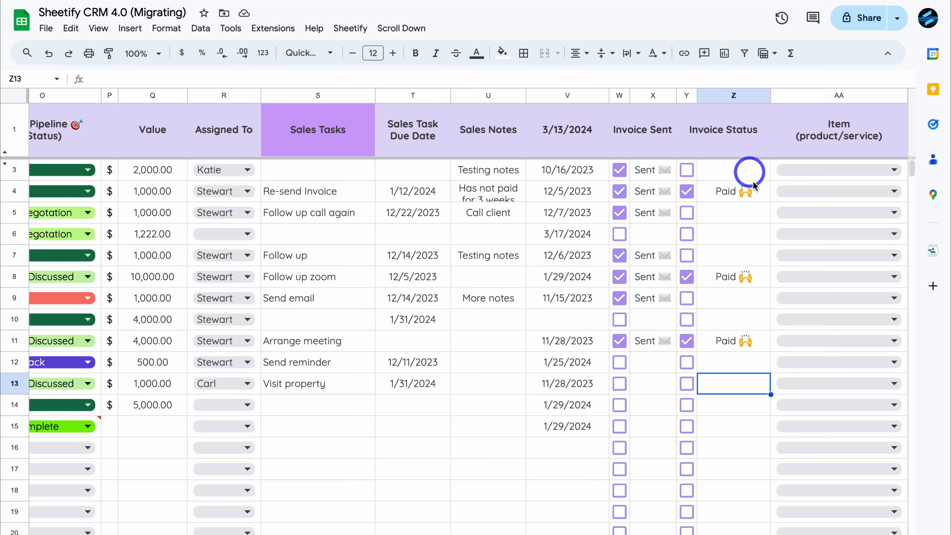
pyautogui.click(620, 235)
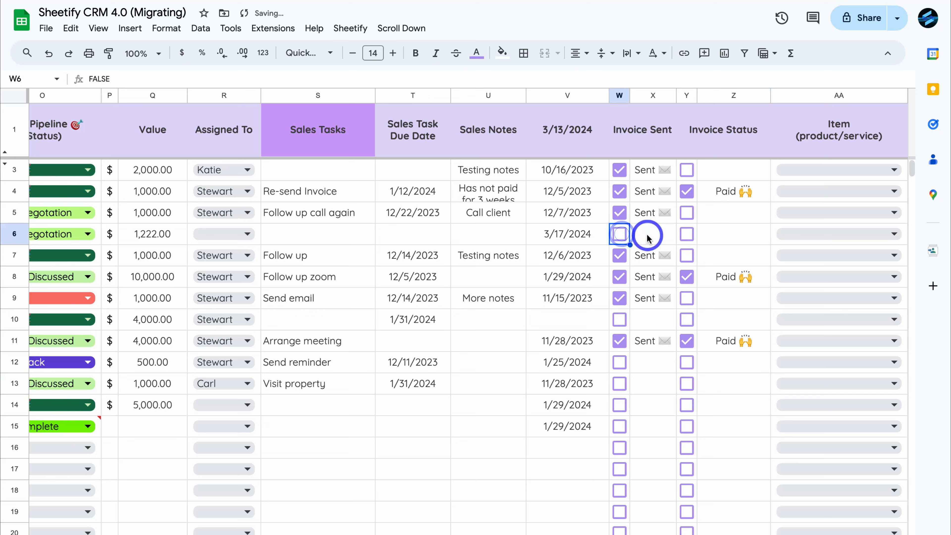
pyautogui.click(687, 234)
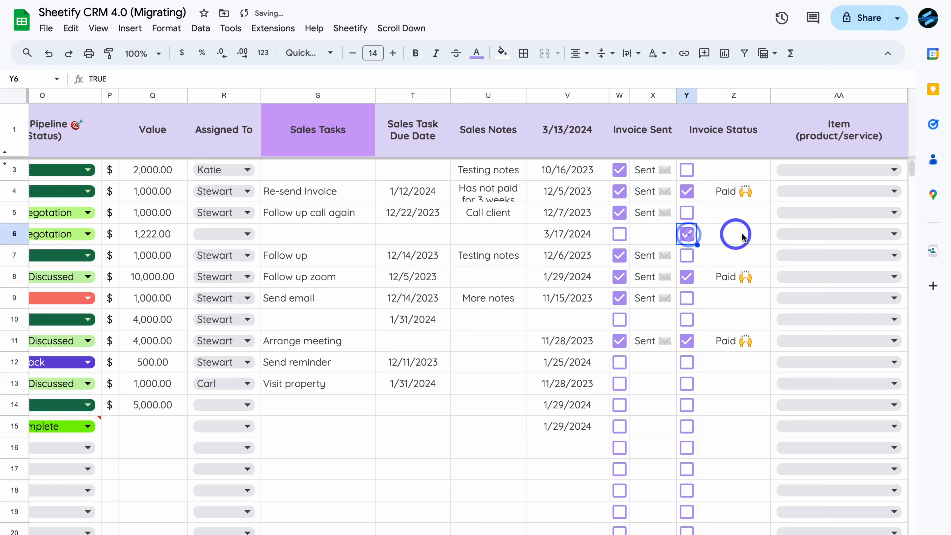
# Step: Untick row 6's Invoice Status checkbox, and test row 19's Invoice Sent and Invoice Status checkboxes by ticking and unticking both
pyautogui.click(688, 235)
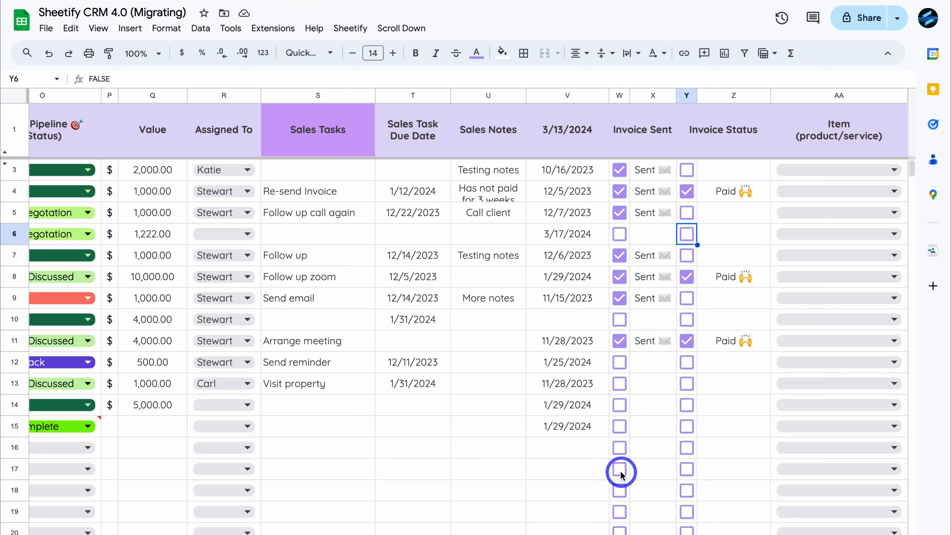
pyautogui.click(620, 512)
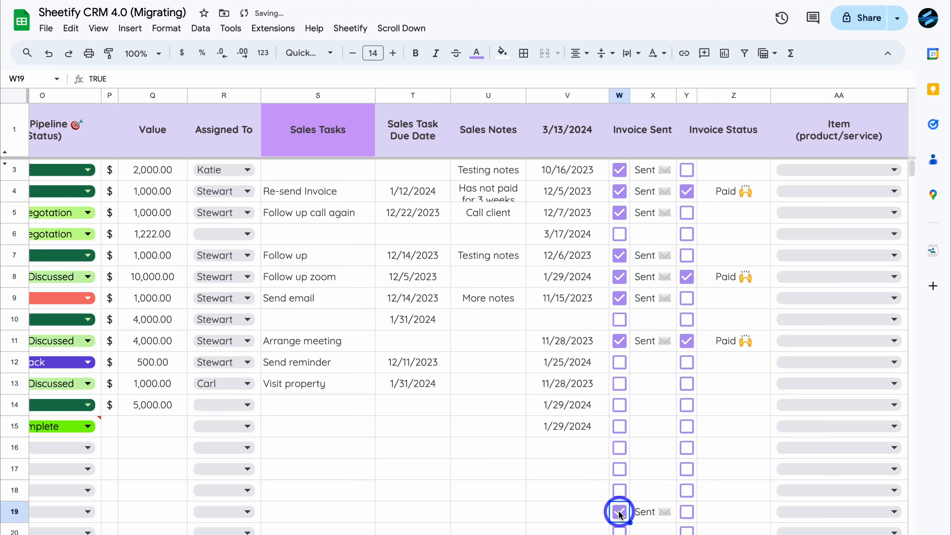
pyautogui.click(687, 512)
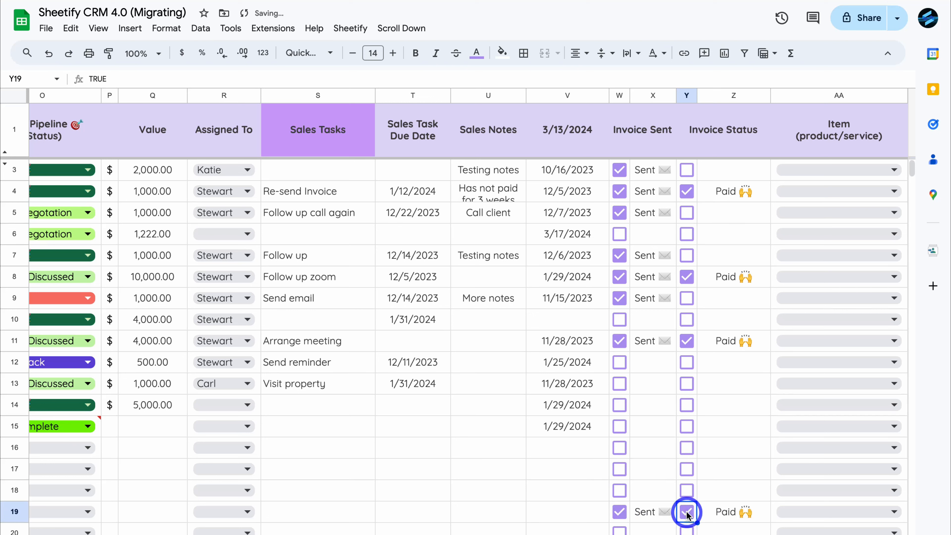
pyautogui.click(687, 512)
pyautogui.click(620, 512)
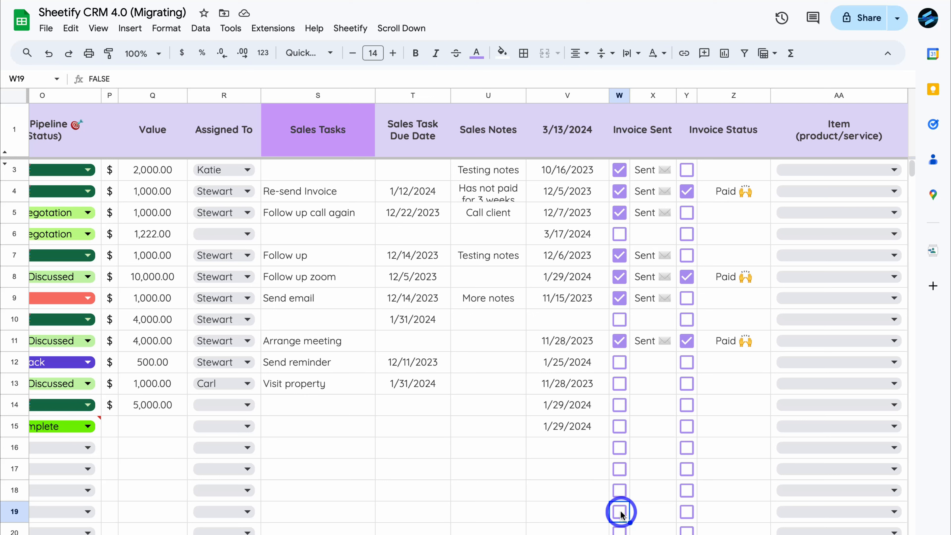
# Step: Tick the Invoice Sent checkbox in row 19 and copy W19:X19
pyautogui.moveTo(620, 512); pyautogui.dragTo(654, 521)
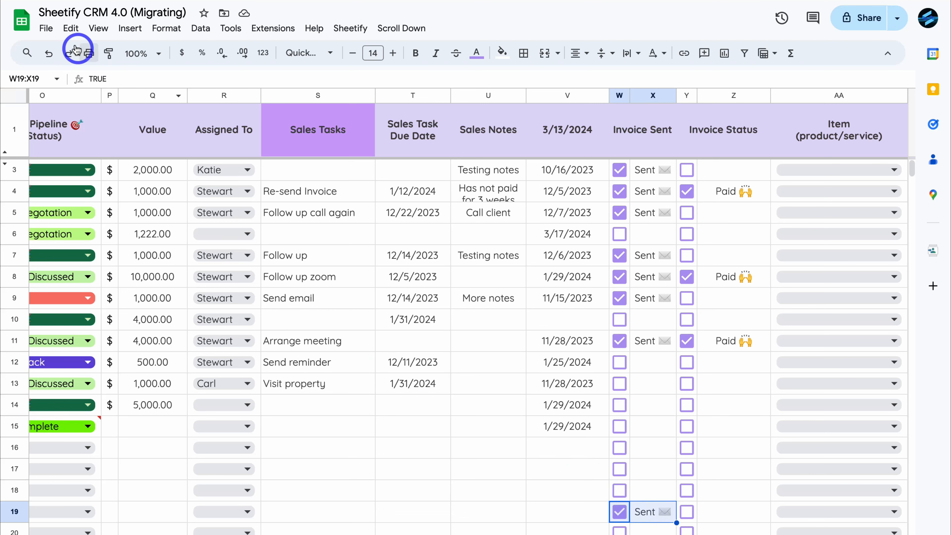
pyautogui.click(69, 28)
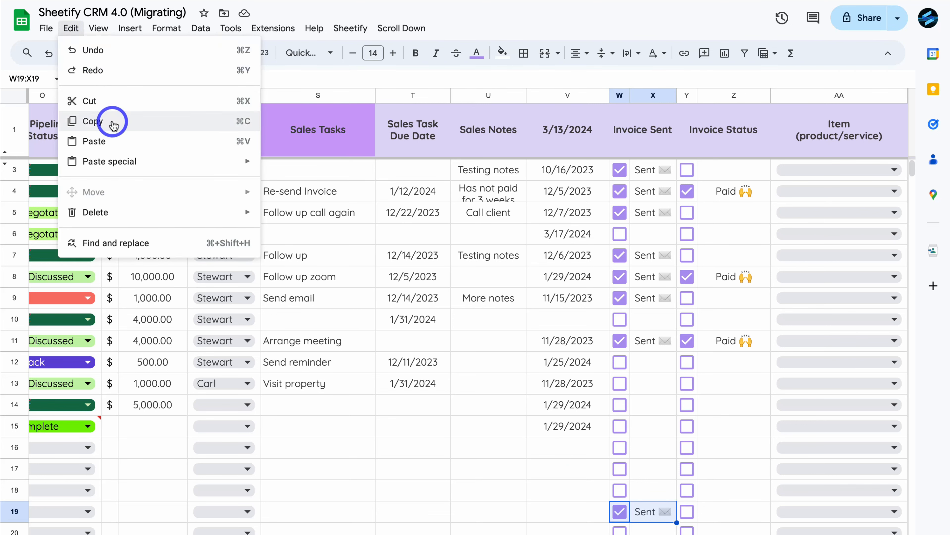
pyautogui.click(112, 122)
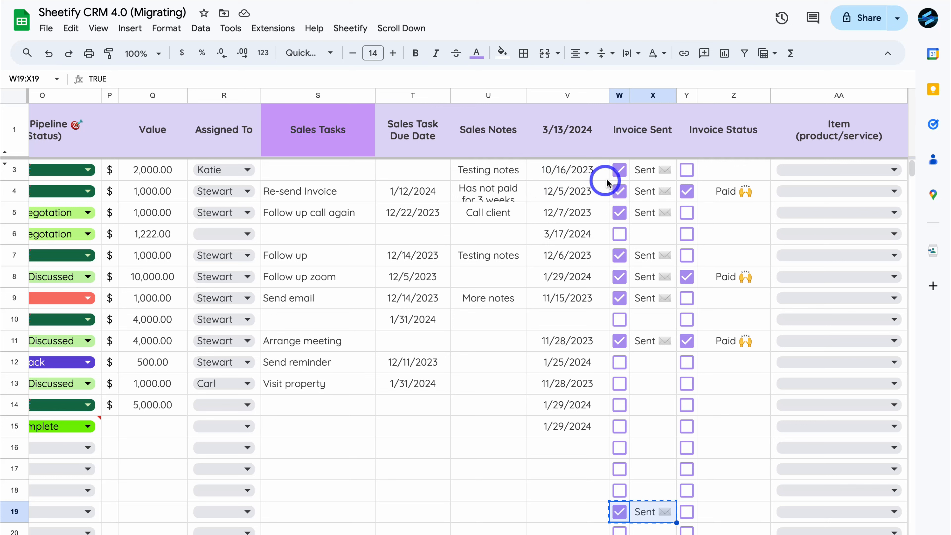
# Step: Paste only the copied formulas into W3:X5, and test the Invoice Sent checkboxes in rows 5 and 4
pyautogui.moveTo(613, 166); pyautogui.dragTo(665, 211)
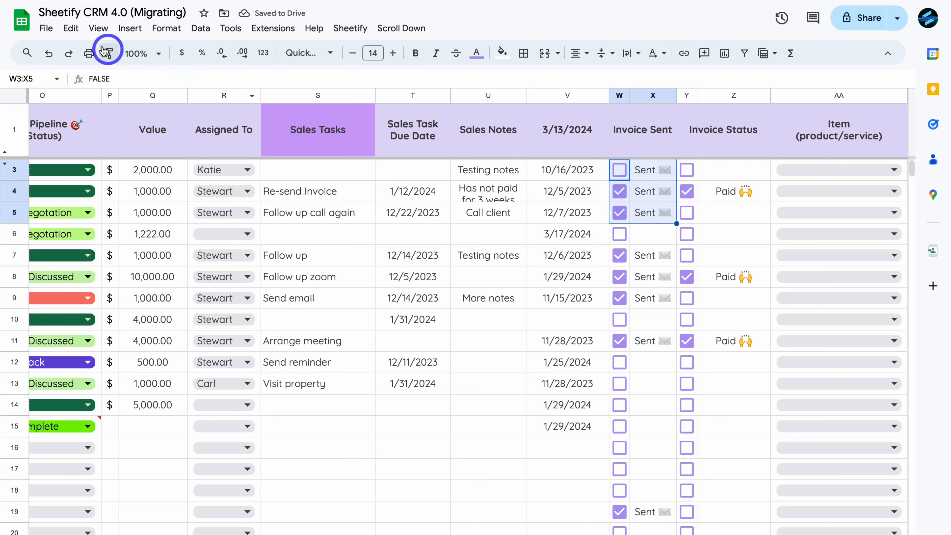
pyautogui.click(71, 28)
pyautogui.moveTo(136, 162)
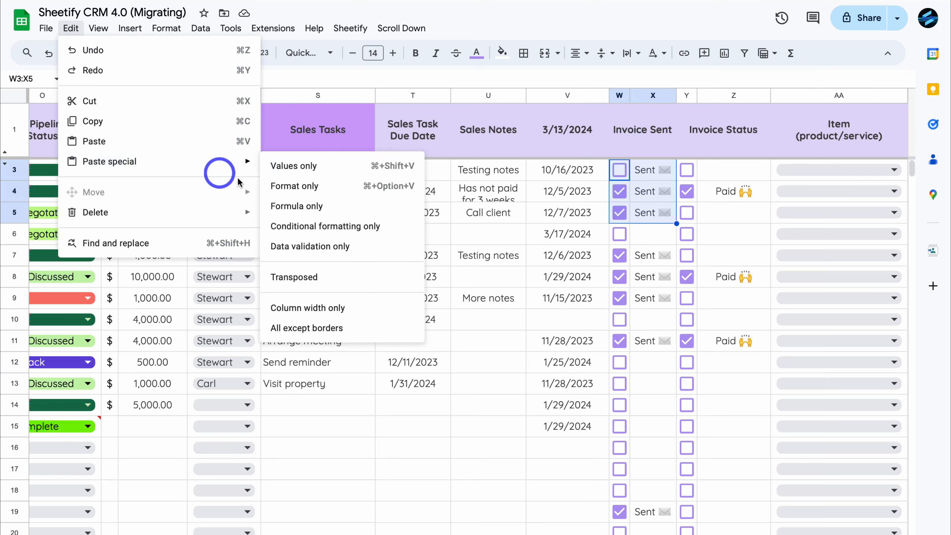
pyautogui.click(356, 209)
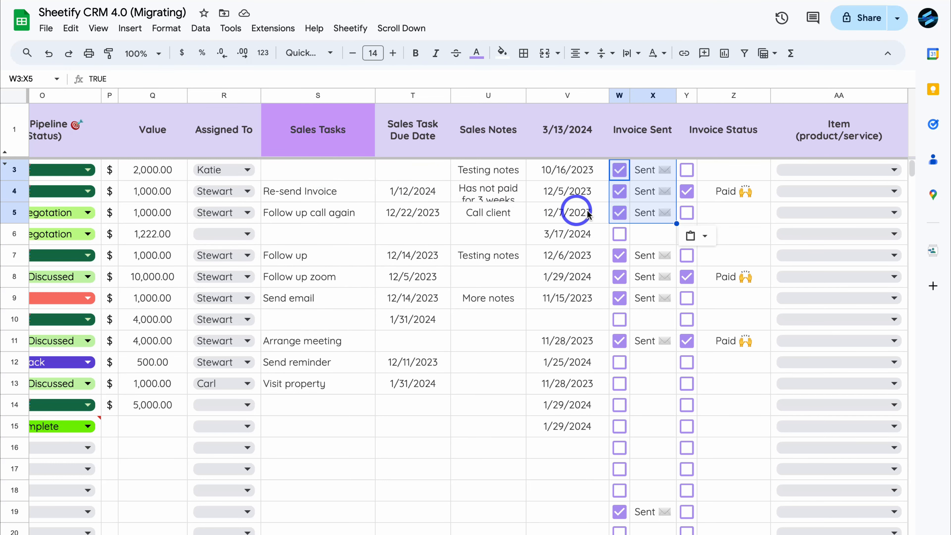
pyautogui.click(620, 212)
pyautogui.click(619, 191)
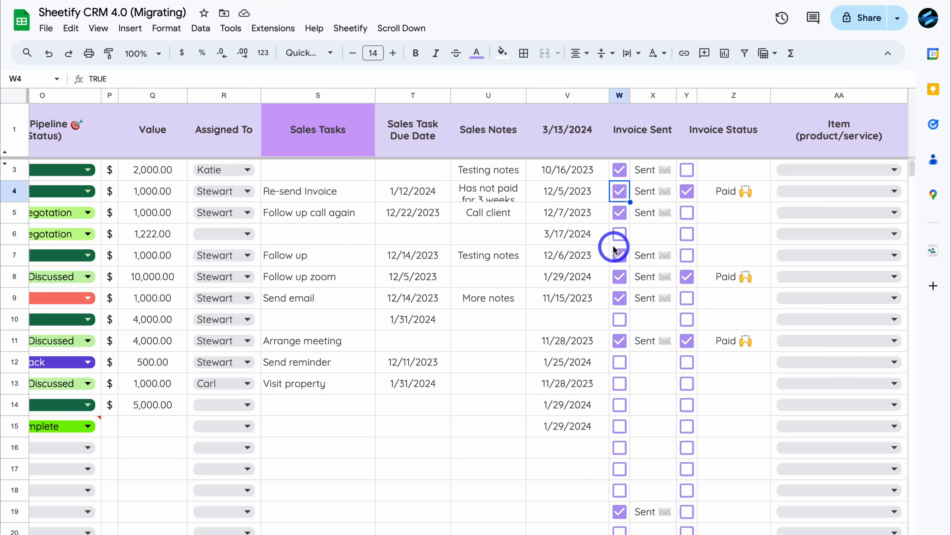
# Step: Paste only the copied Invoice Sent formulas into W7:X9
pyautogui.moveTo(614, 250); pyautogui.dragTo(659, 300)
pyautogui.click(69, 30)
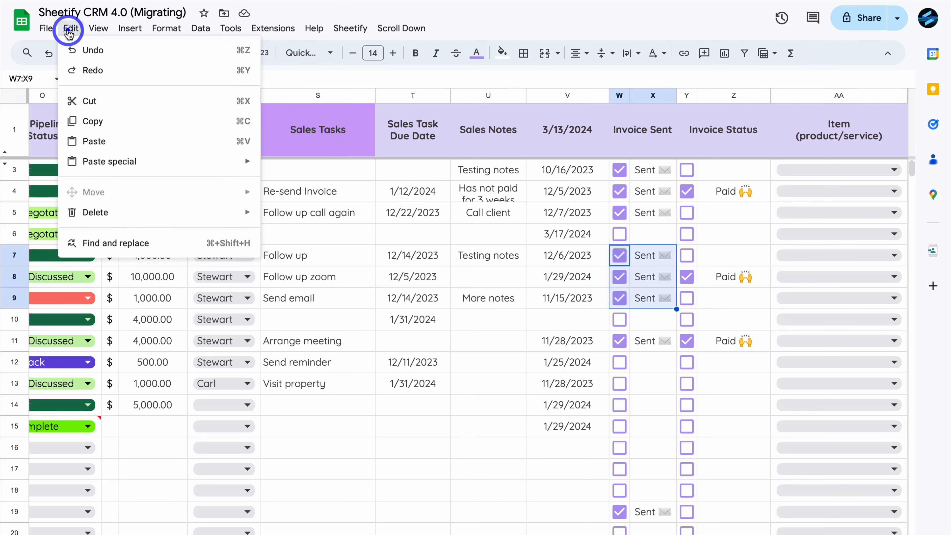
pyautogui.moveTo(148, 162)
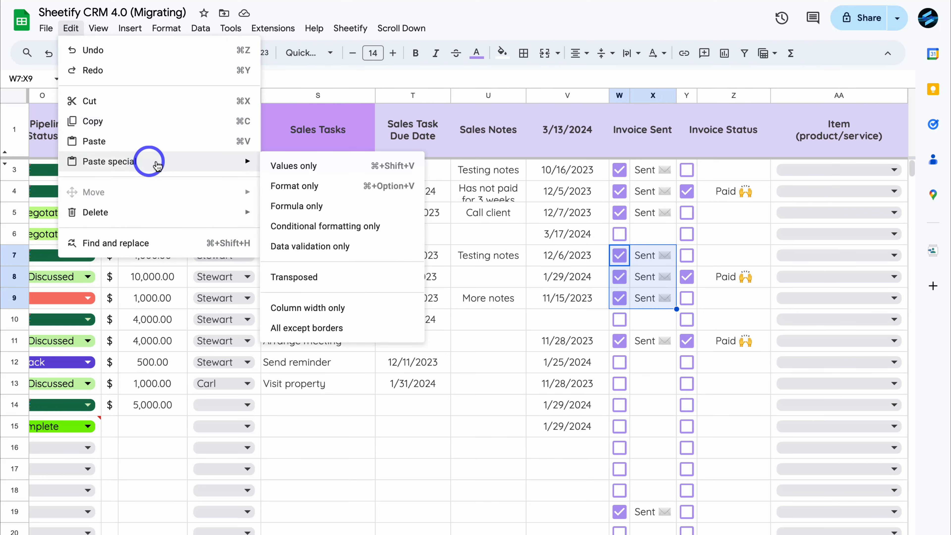
pyautogui.click(316, 207)
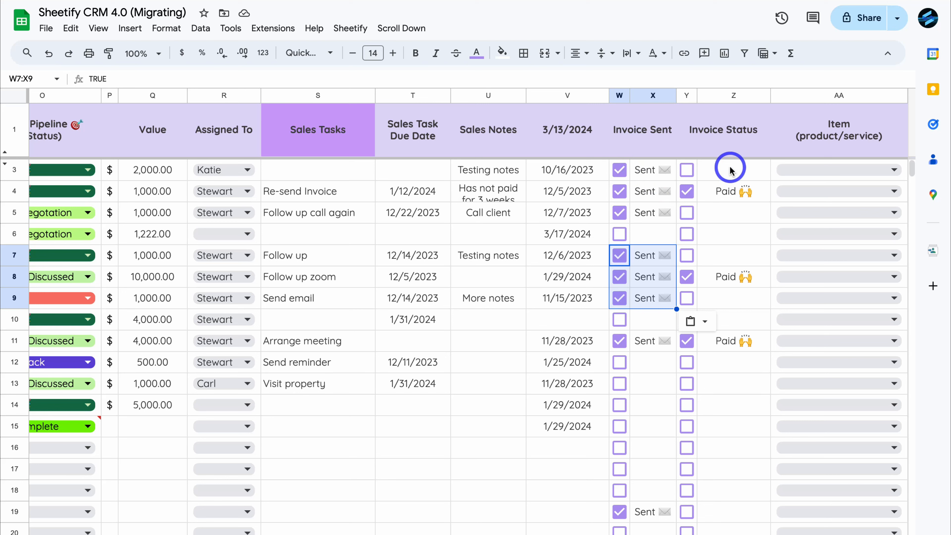
# Step: Tick the Invoice Status checkbox in row 19 and copy Y19:Z19
pyautogui.click(686, 512)
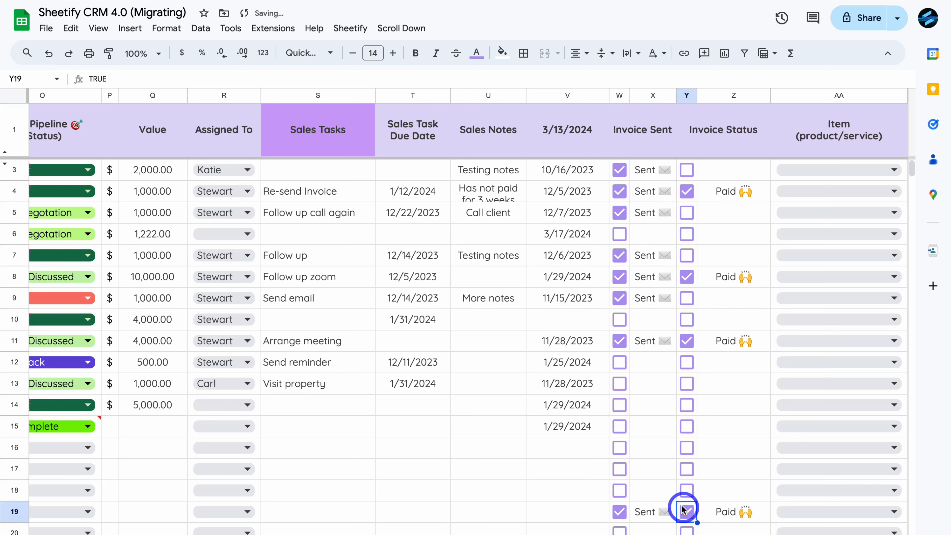
pyautogui.keyDown('shift'); pyautogui.click(746, 513); pyautogui.keyUp('shift')
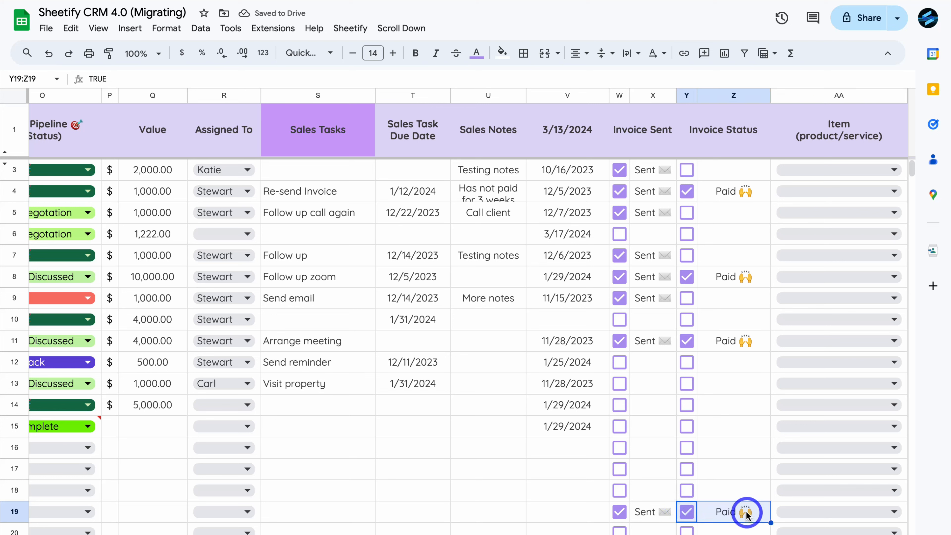
pyautogui.click(70, 28)
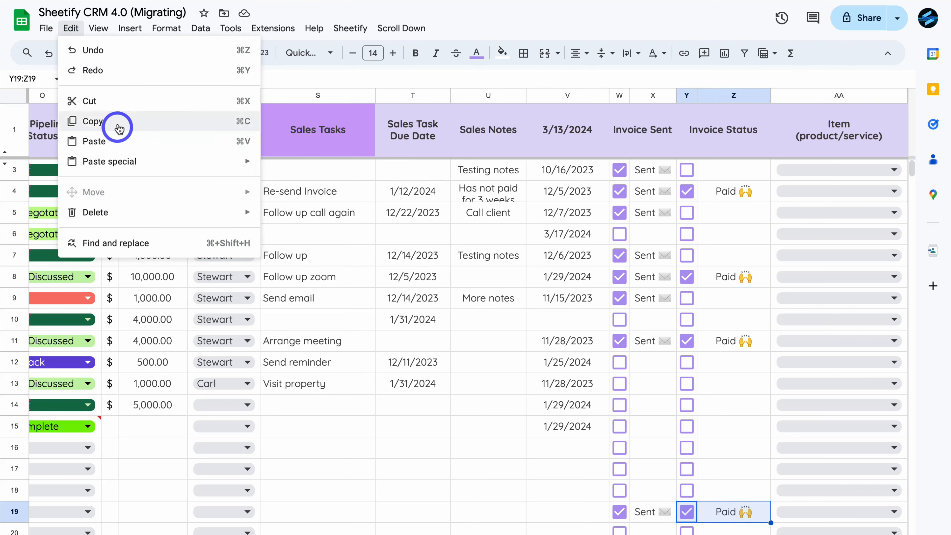
pyautogui.click(119, 129)
# Step: Paste only the copied Invoice Status formulas into Y4:Z4, and test the row 4 checkbox by unticking and re-ticking it
pyautogui.moveTo(686, 189); pyautogui.dragTo(730, 192)
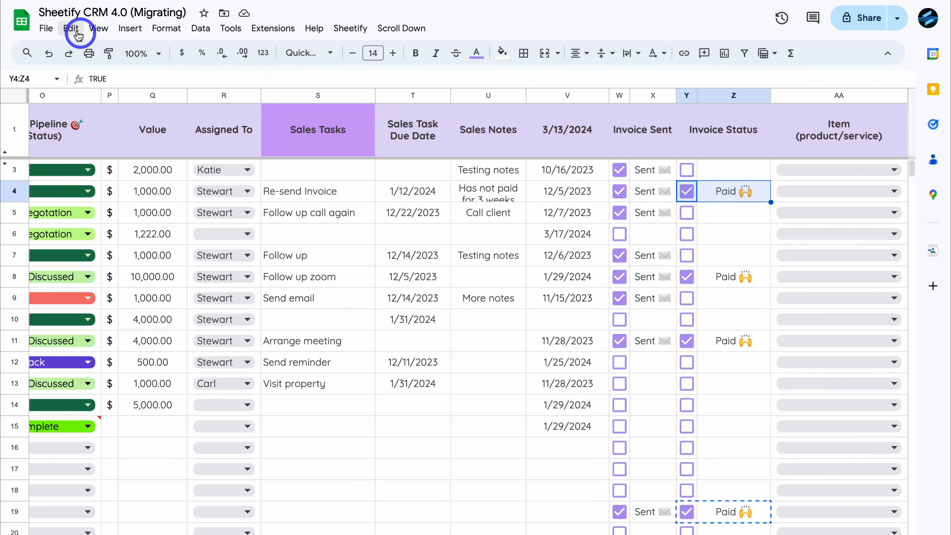
pyautogui.click(70, 28)
pyautogui.moveTo(169, 165)
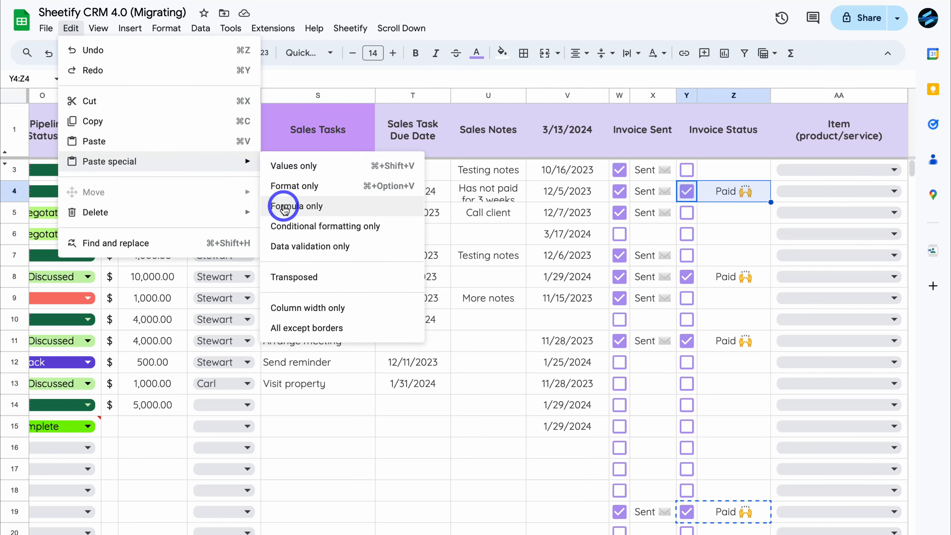
pyautogui.click(355, 207)
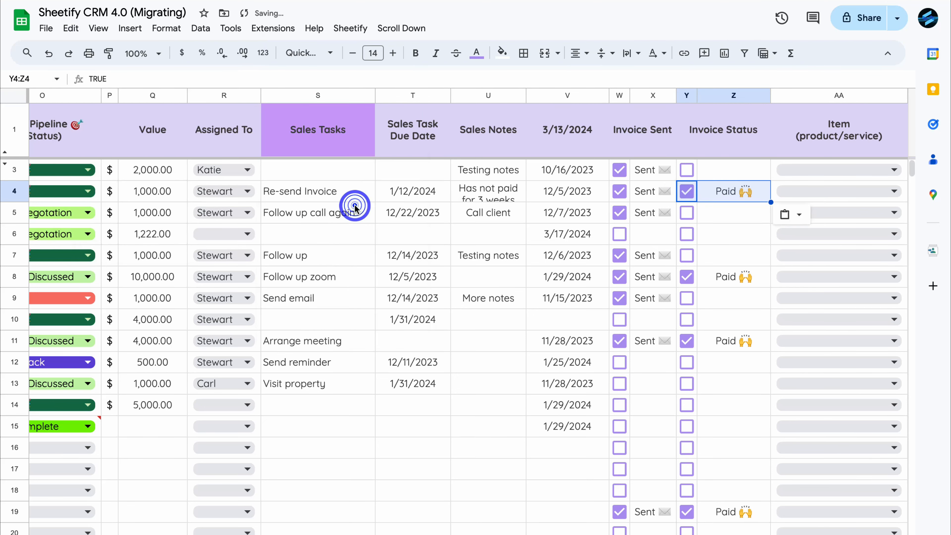
pyautogui.click(687, 192)
pyautogui.click(687, 192)
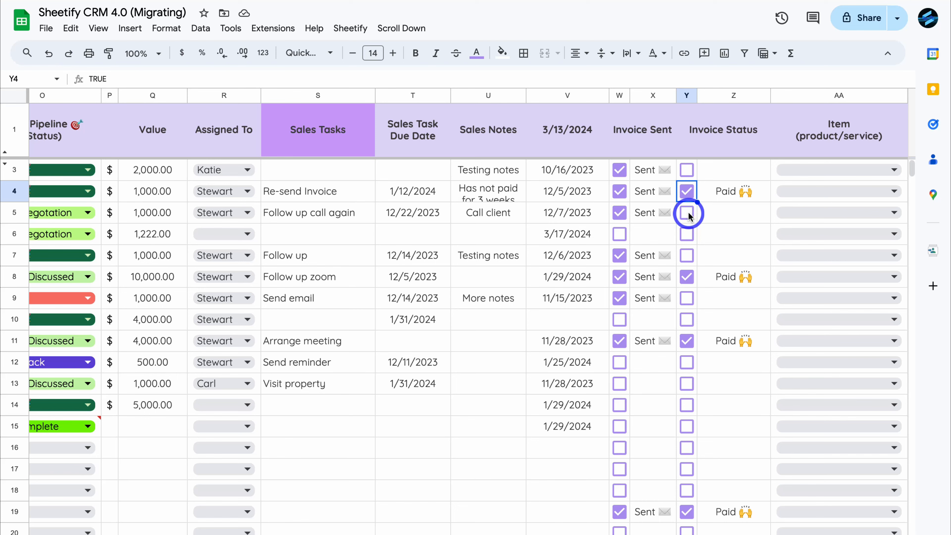
# Step: Review the migrated sales columns, examine the column layout of the Transactions sheet, and return to Contacts & Leads
pyautogui.hscroll(-5, 533, 212)
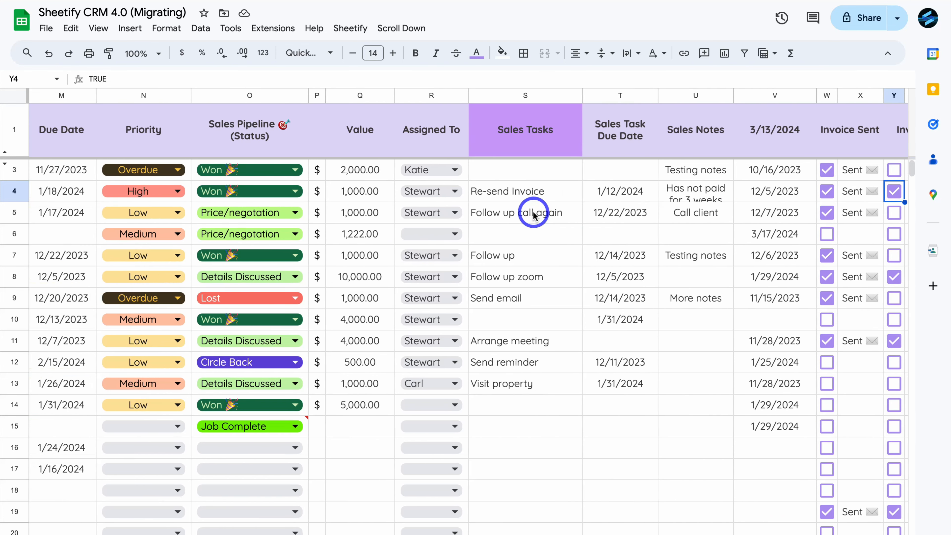
pyautogui.hscroll(-2, 534, 215)
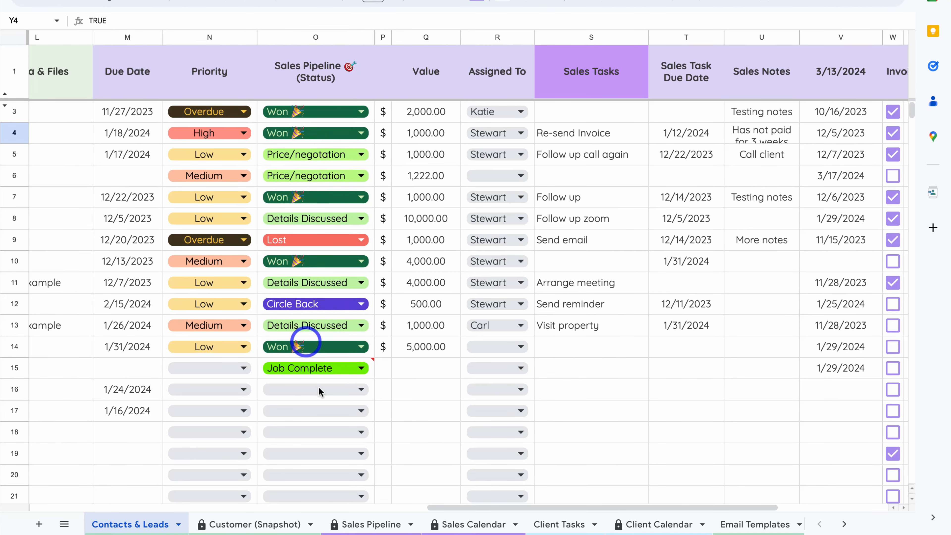
pyautogui.scroll(-10, 512, 521)
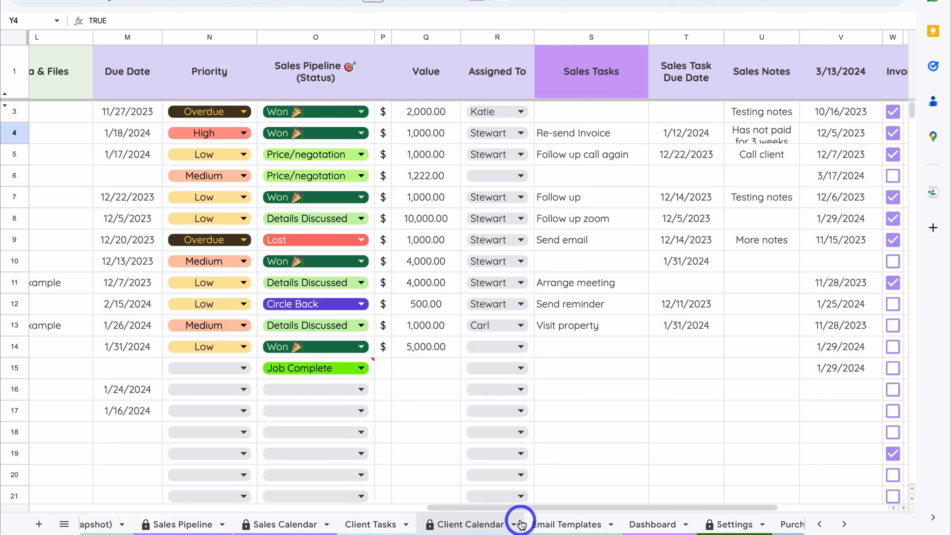
pyautogui.scroll(-2, 521, 525)
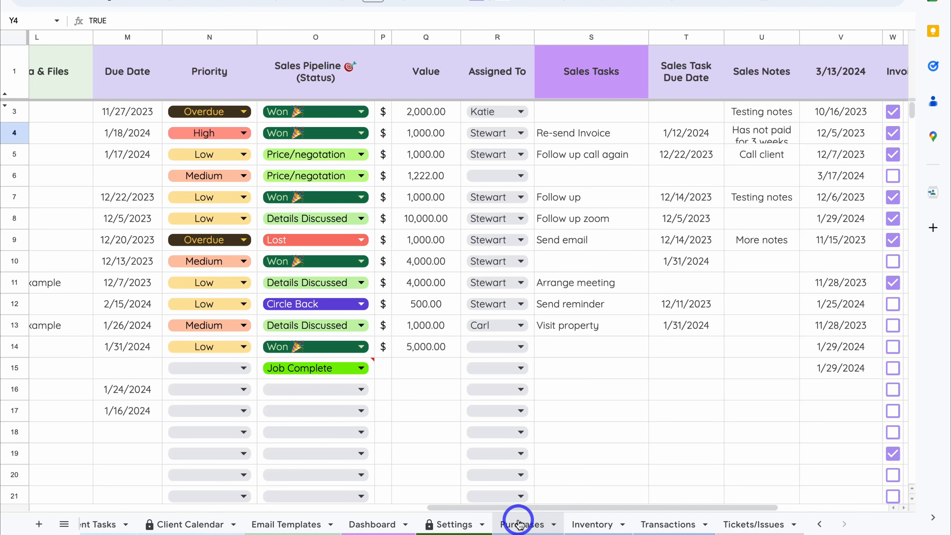
pyautogui.click(679, 524)
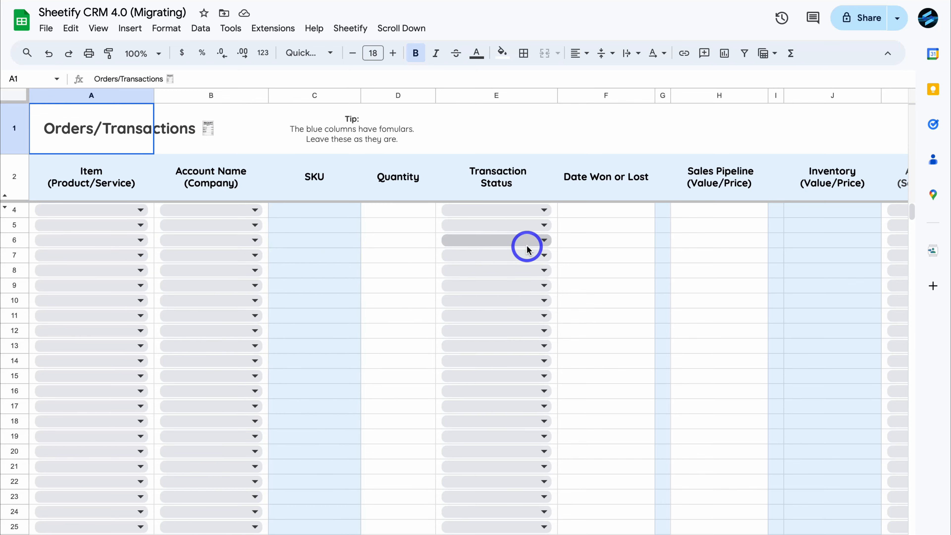
pyautogui.hscroll(-10, 266, 523)
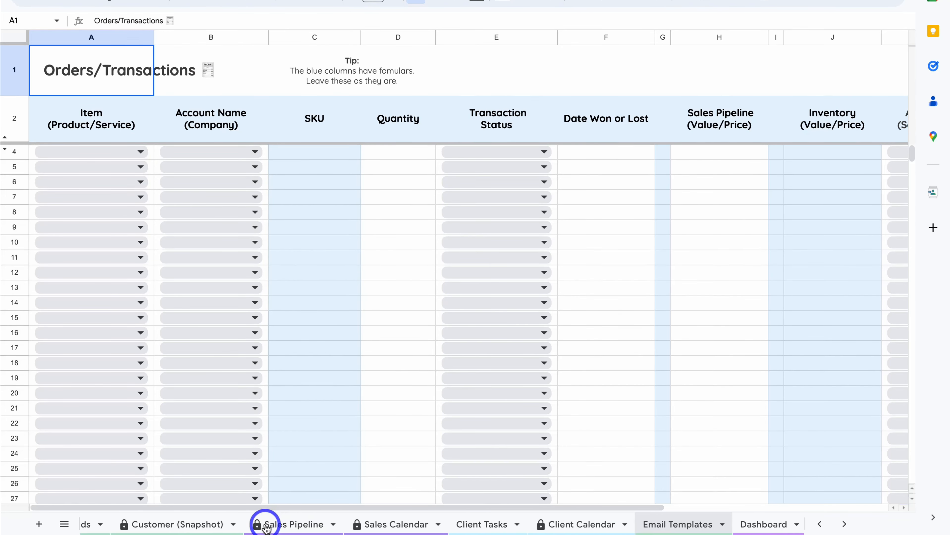
pyautogui.click(149, 517)
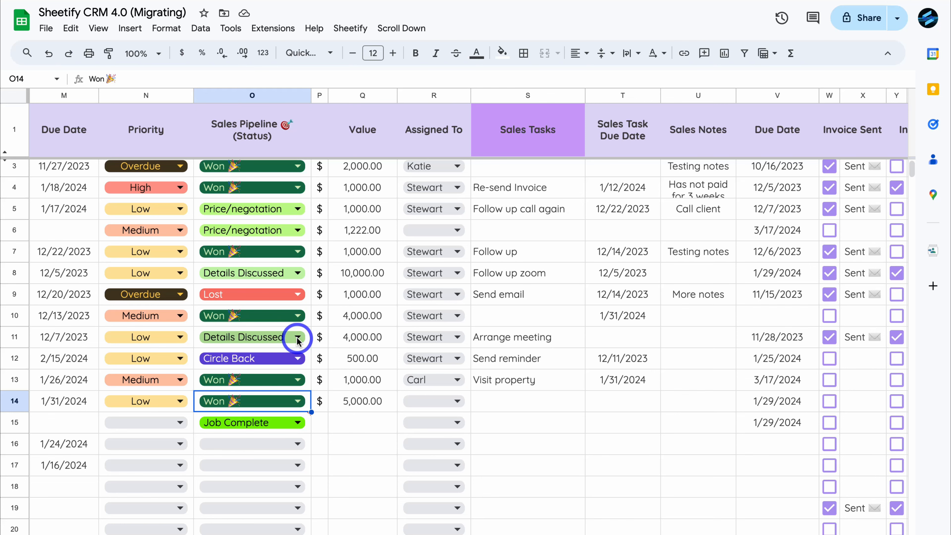
# Step: Set the Sales Pipeline status in row 11 to Lost and agree to move the deal into transactions and reset the pipeline
pyautogui.click(297, 339)
pyautogui.click(278, 399)
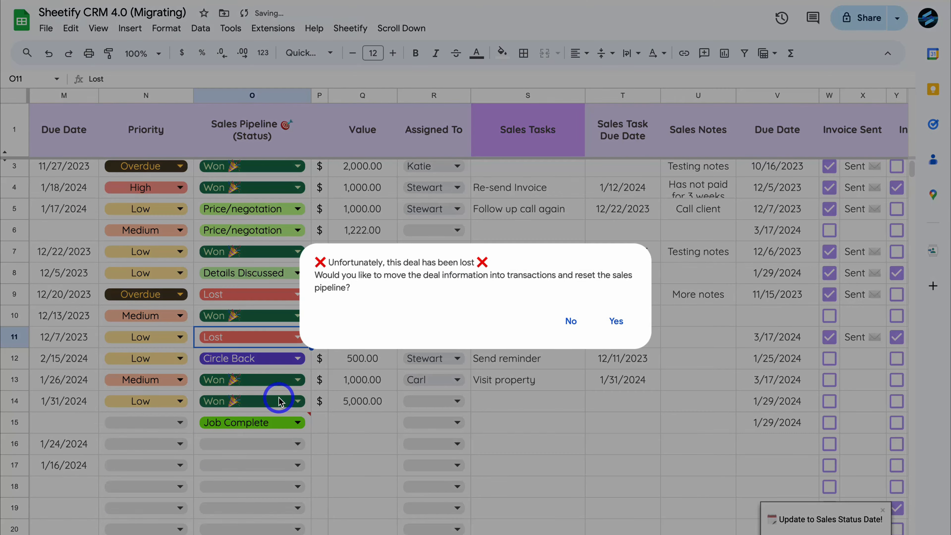
pyautogui.click(631, 321)
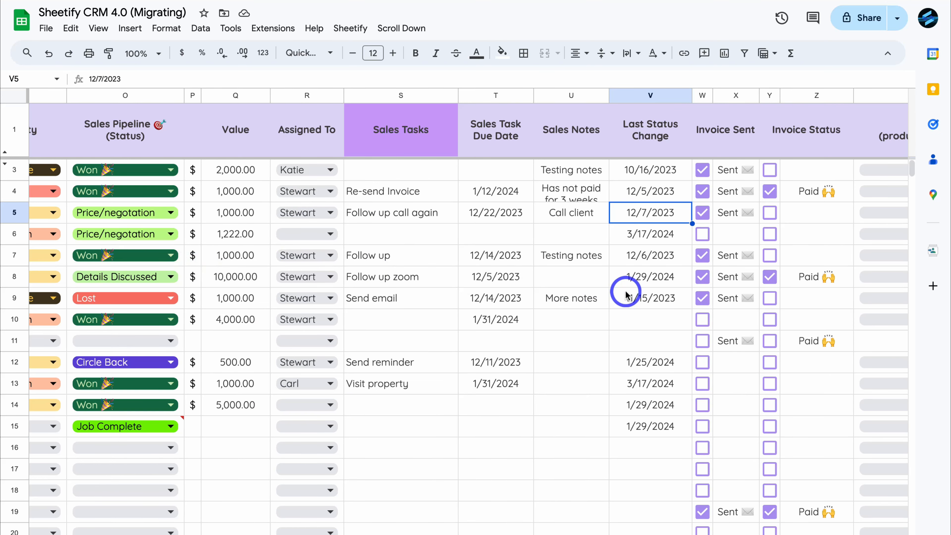
# Step: Check the Last Status Change dates in rows 9 and 8, examine the moved deal on the Transactions sheet, and return to Contacts & Leads
pyautogui.click(623, 294)
pyautogui.click(631, 274)
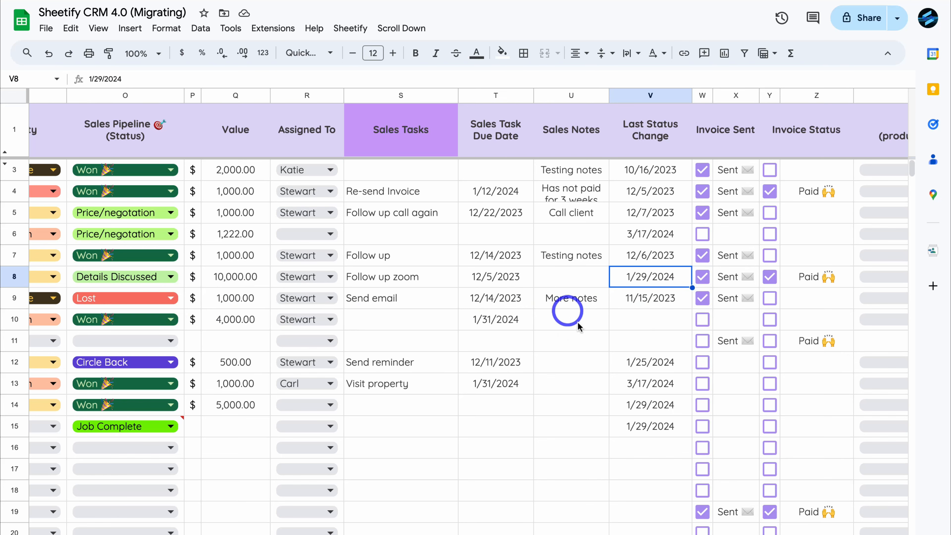
pyautogui.hscroll(3, 663, 522)
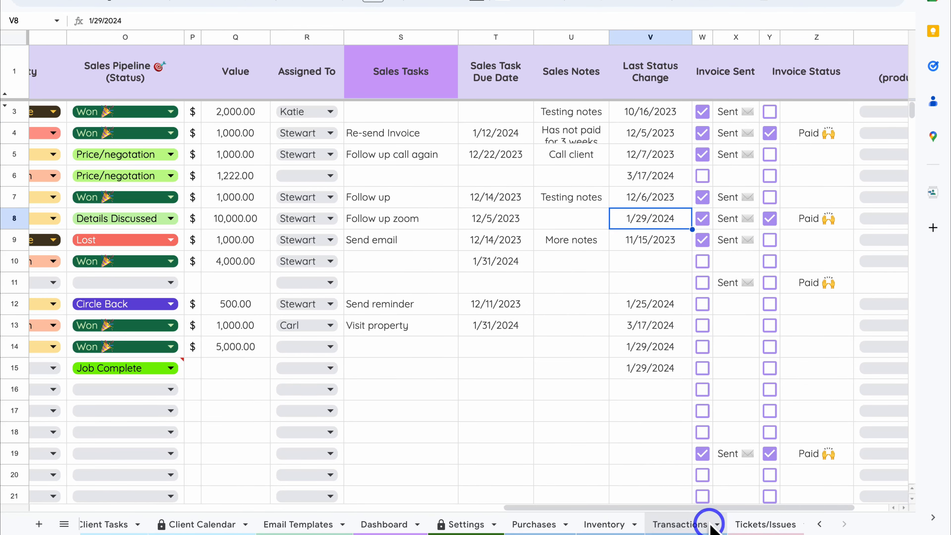
pyautogui.click(677, 525)
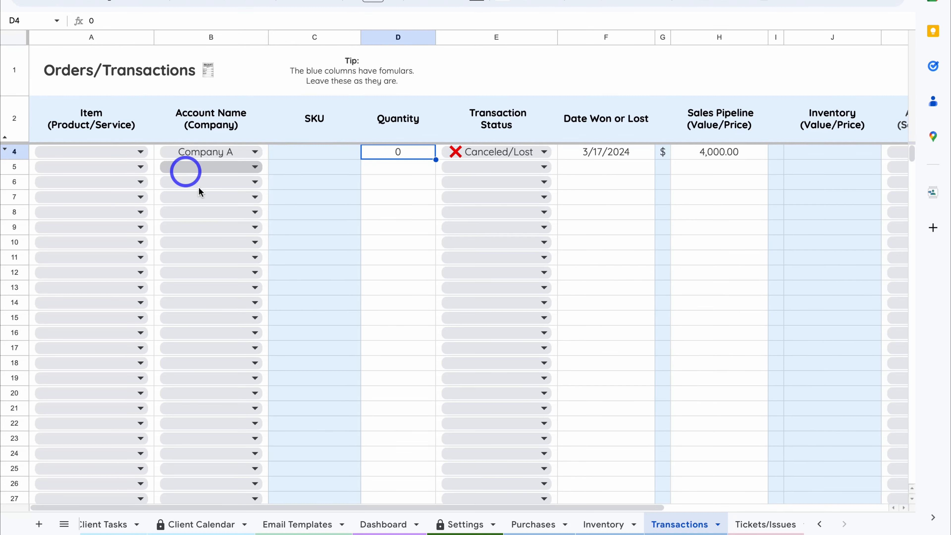
pyautogui.scroll(5, 212, 523)
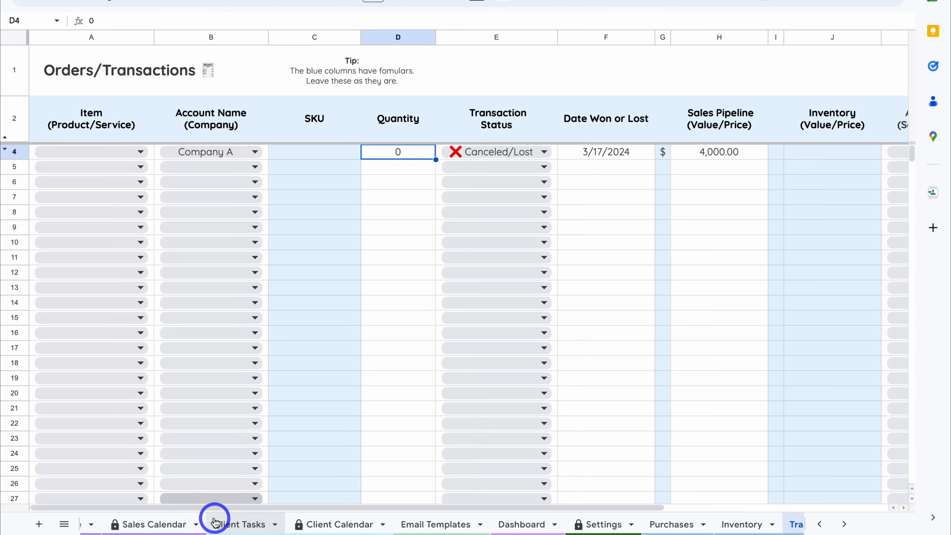
pyautogui.click(147, 527)
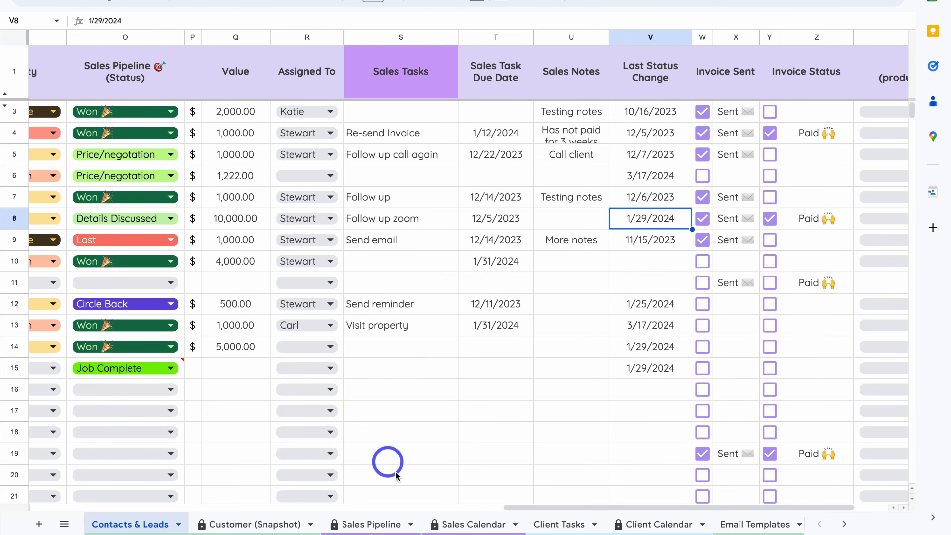
# Step: Open the Client Tasks sheet in the CRM 4.0 spreadsheet, then switch to Sheetify CRM 3.0 and open its Client Tasks sheet
pyautogui.hscroll(3, 466, 529)
pyautogui.hscroll(1, 466, 529)
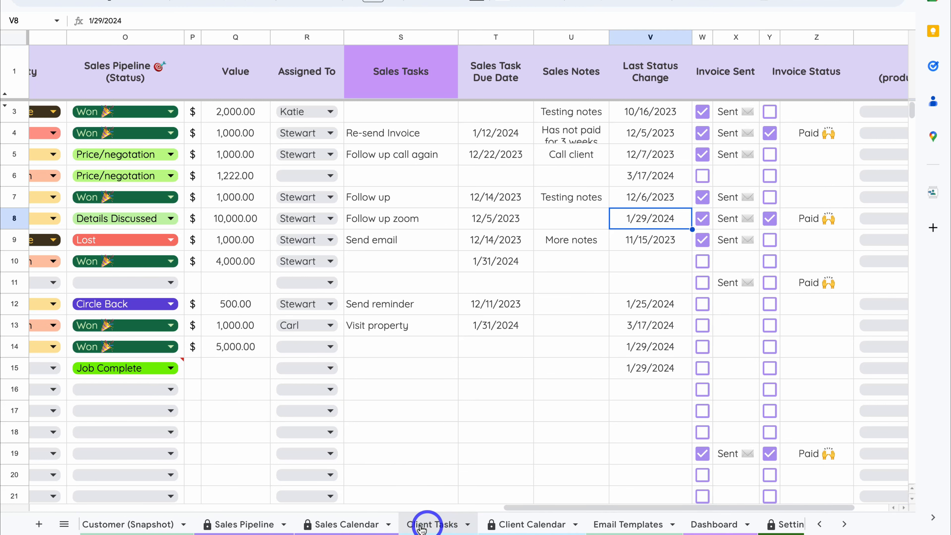
pyautogui.click(434, 526)
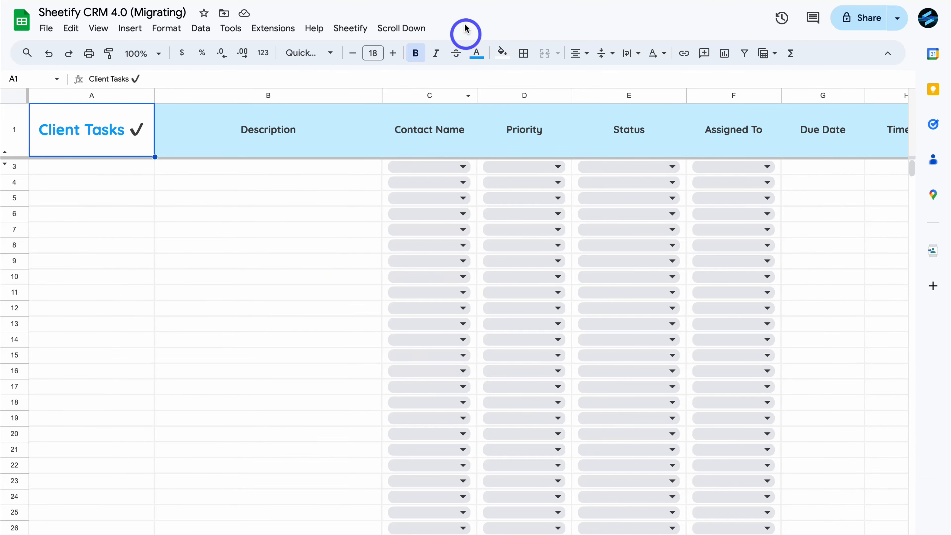
pyautogui.moveTo(455, 26)
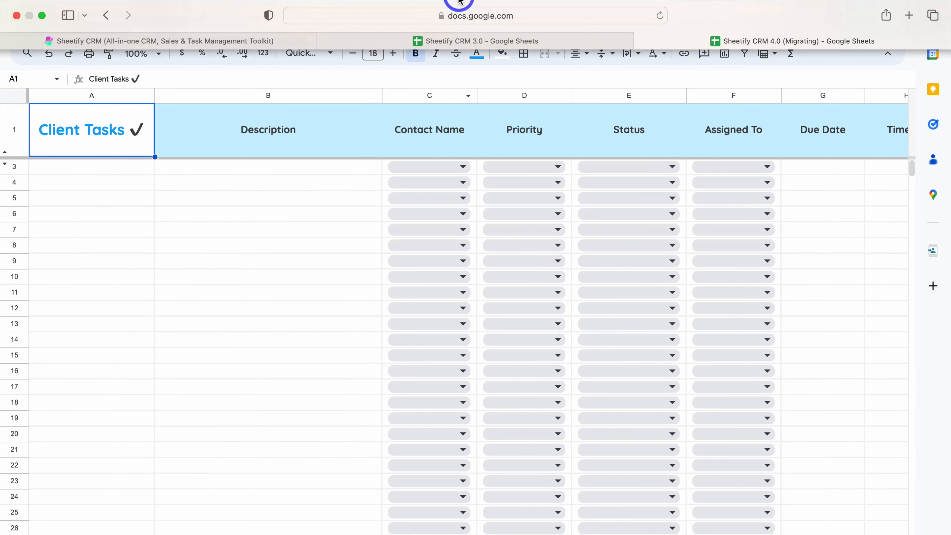
pyautogui.click(520, 43)
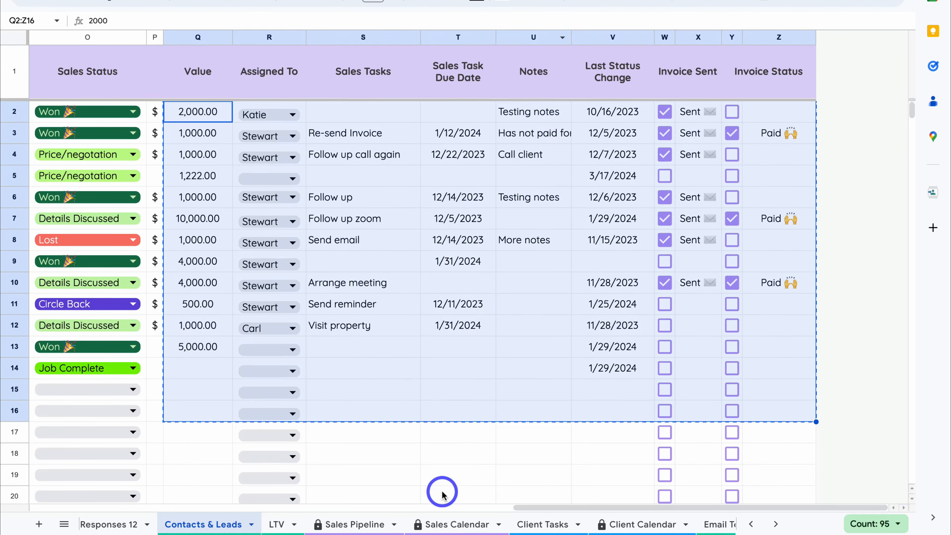
pyautogui.click(446, 494)
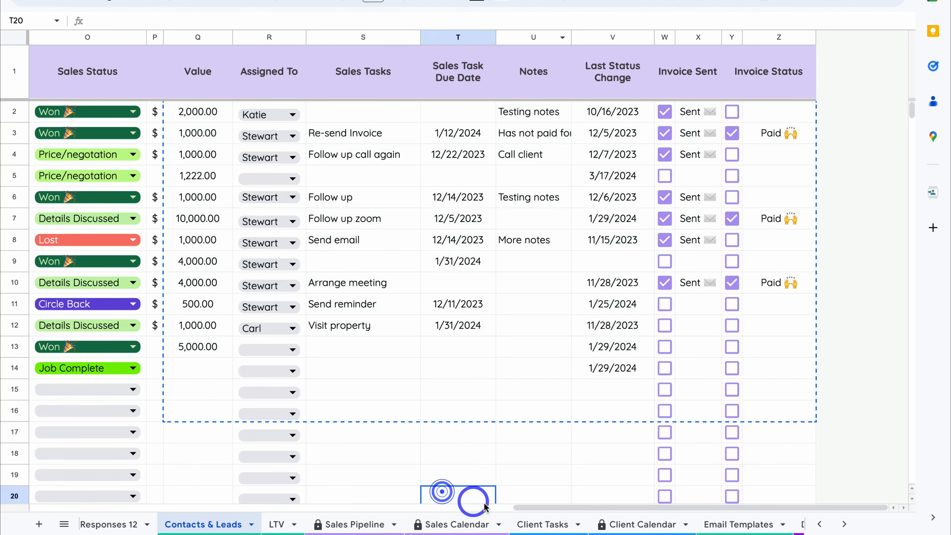
pyautogui.click(534, 525)
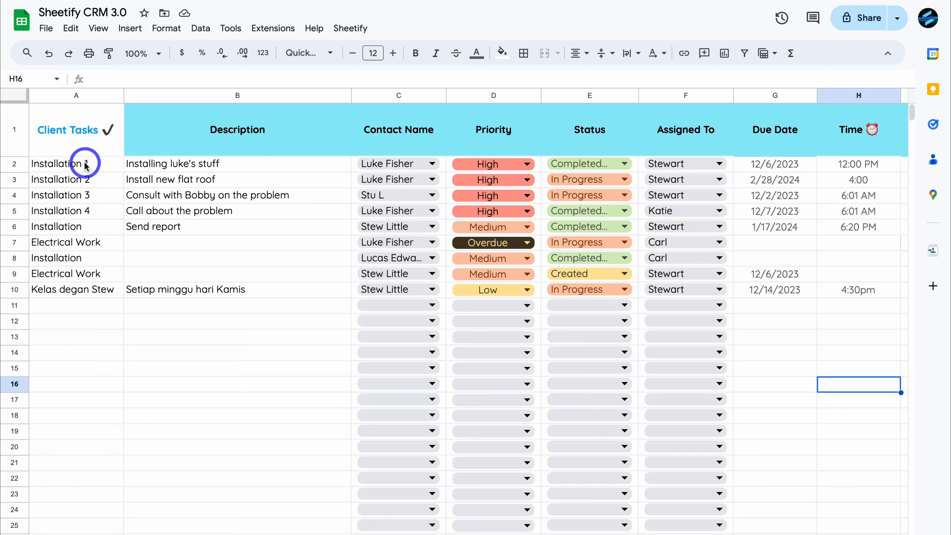
# Step: Copy the client task records in A2:I10, from the task name through Last Status Change
pyautogui.click(73, 165)
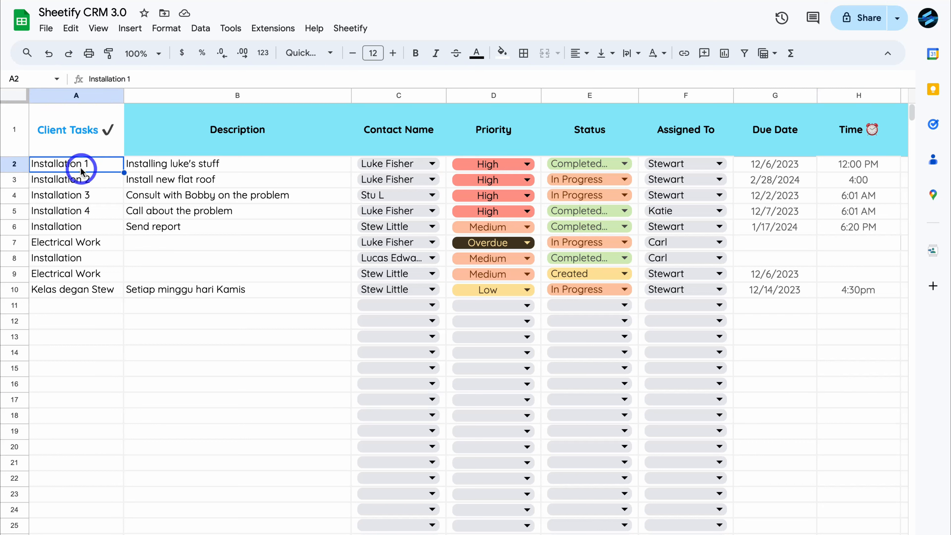
pyautogui.hscroll(2, 333, 225)
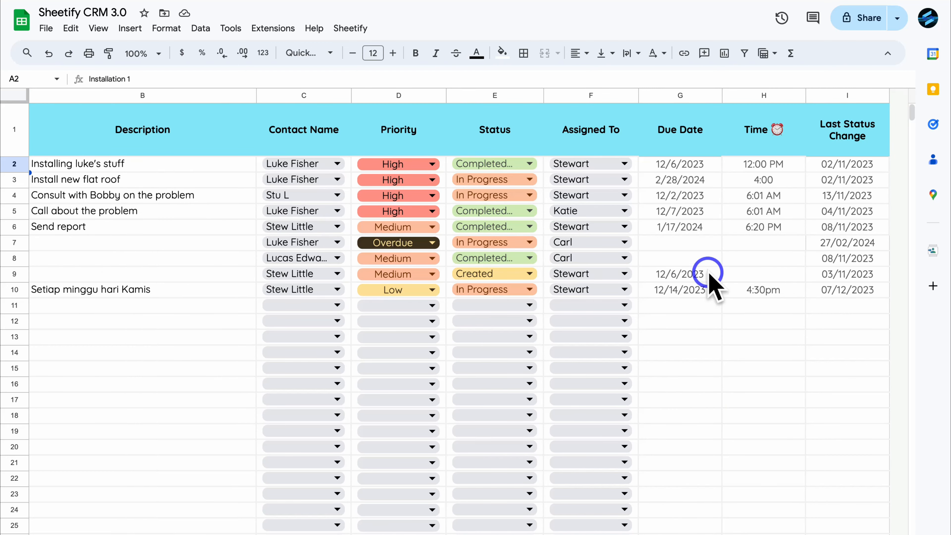
pyautogui.keyDown('shift'); pyautogui.click(851, 294); pyautogui.keyUp('shift')
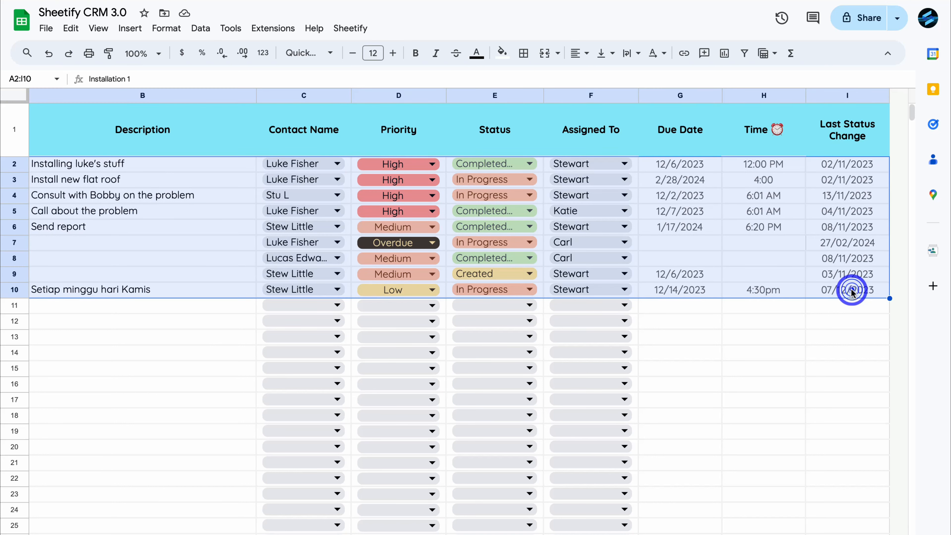
pyautogui.click(72, 34)
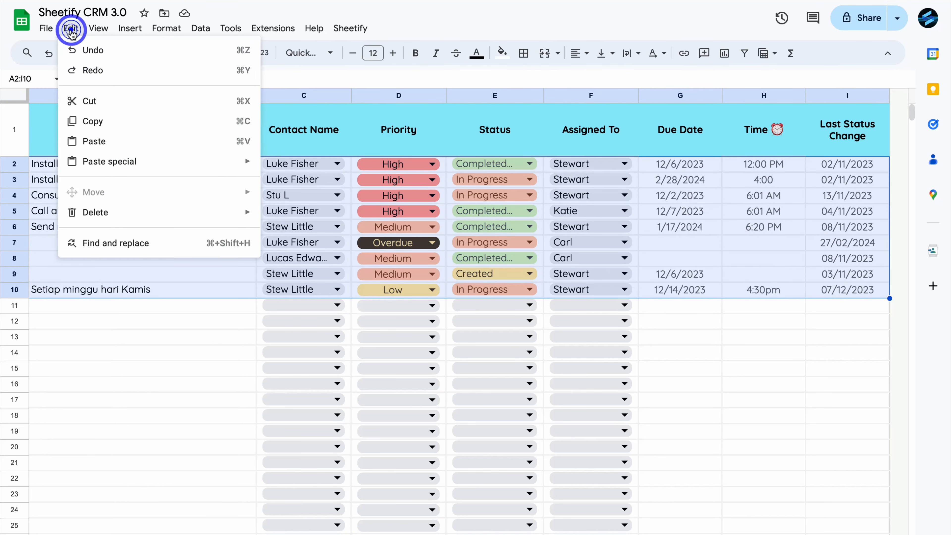
pyautogui.click(117, 121)
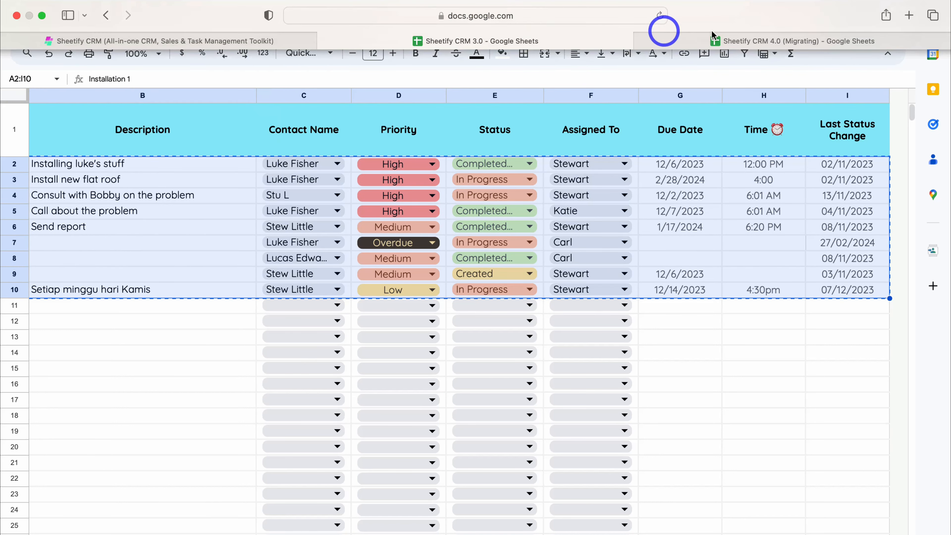
# Step: Paste the copied client tasks as values only into the CRM 4.0 Client Tasks sheet starting at A3, and review the pasted columns
pyautogui.click(785, 43)
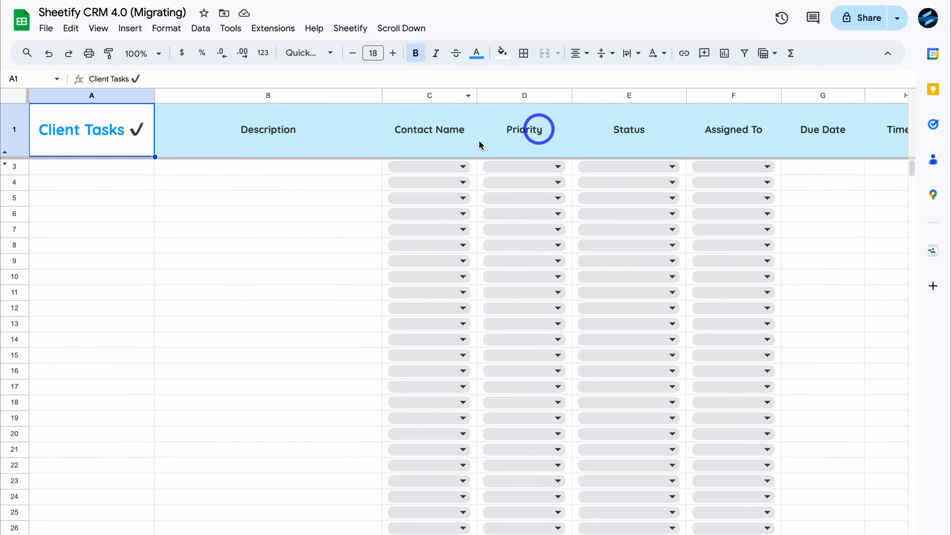
pyautogui.click(91, 168)
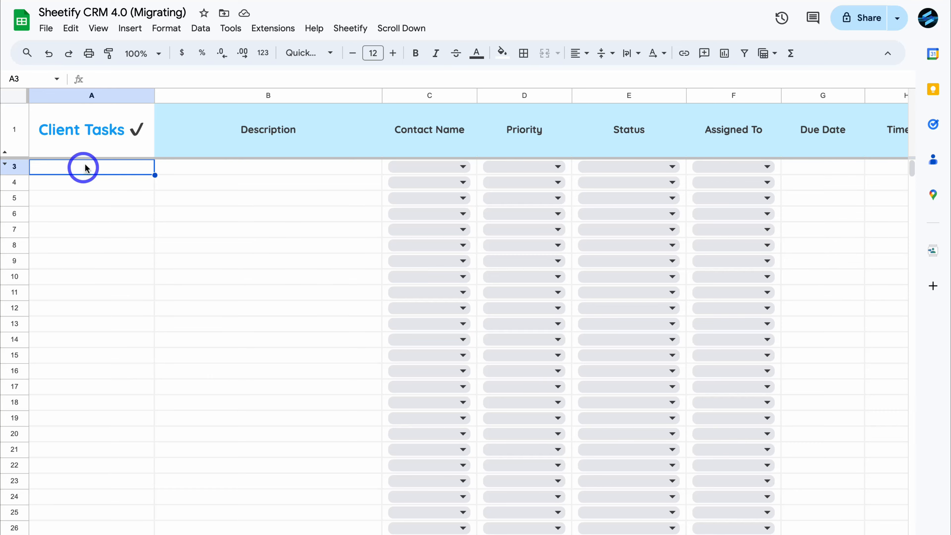
pyautogui.click(71, 28)
pyautogui.moveTo(216, 167)
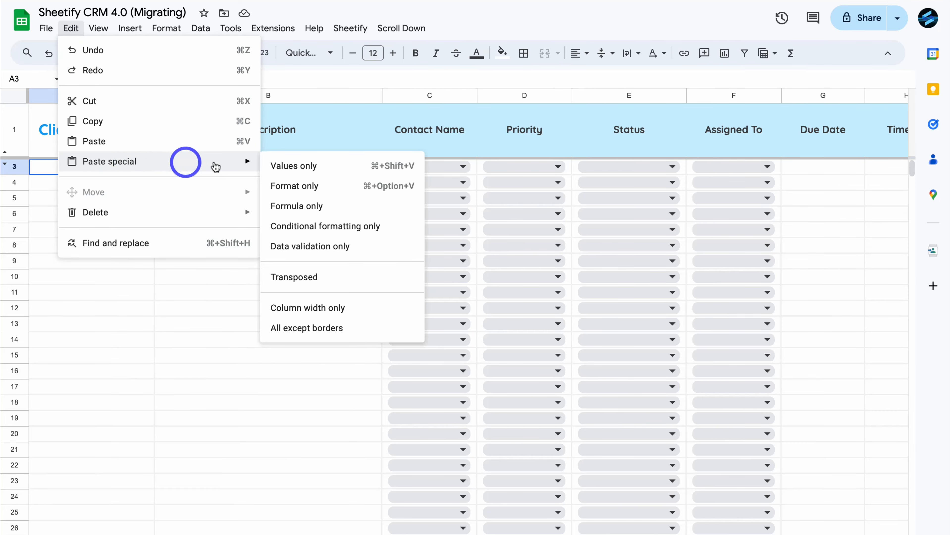
pyautogui.click(329, 167)
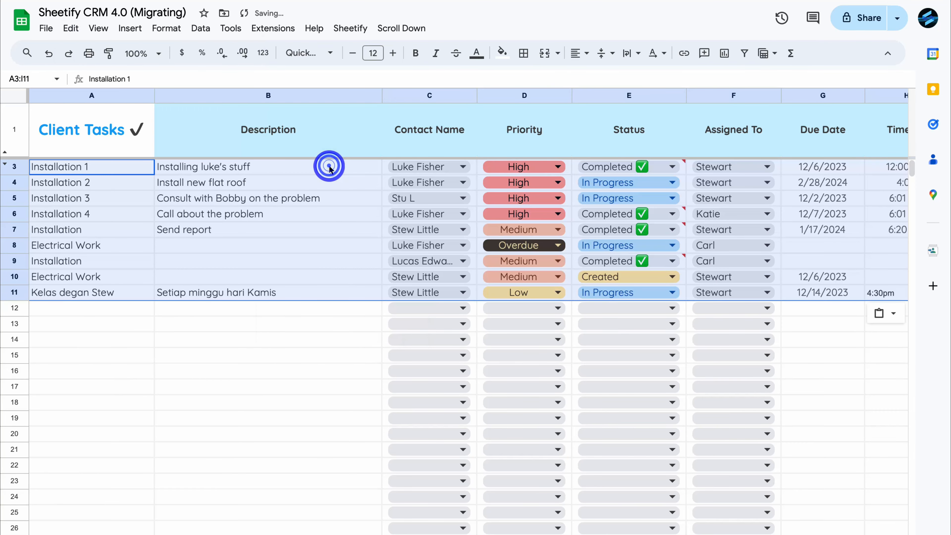
pyautogui.hscroll(2, 672, 345)
pyautogui.hscroll(-2, 671, 346)
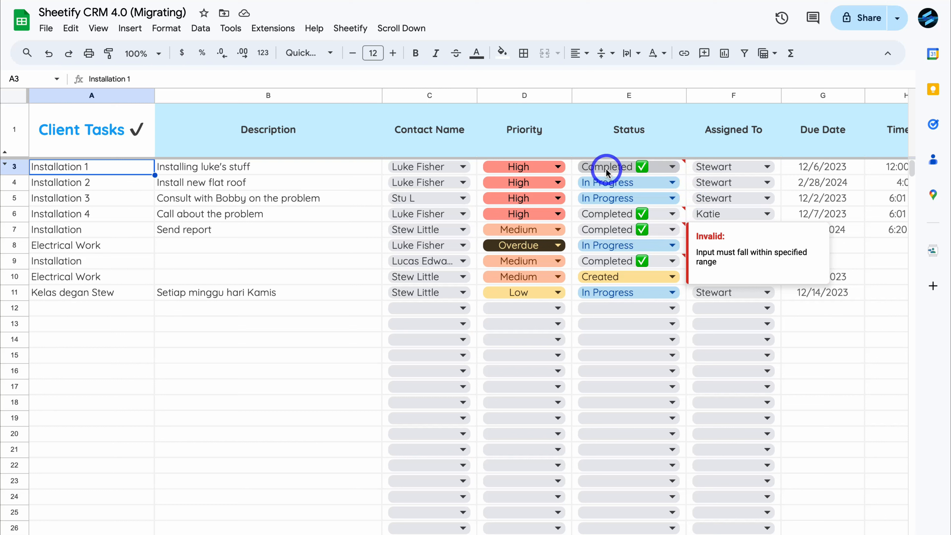
# Step: Set the Status of the Installation 1 task in row 3 to Completed, and check the Last Status Change dates
pyautogui.click(665, 168)
pyautogui.click(656, 250)
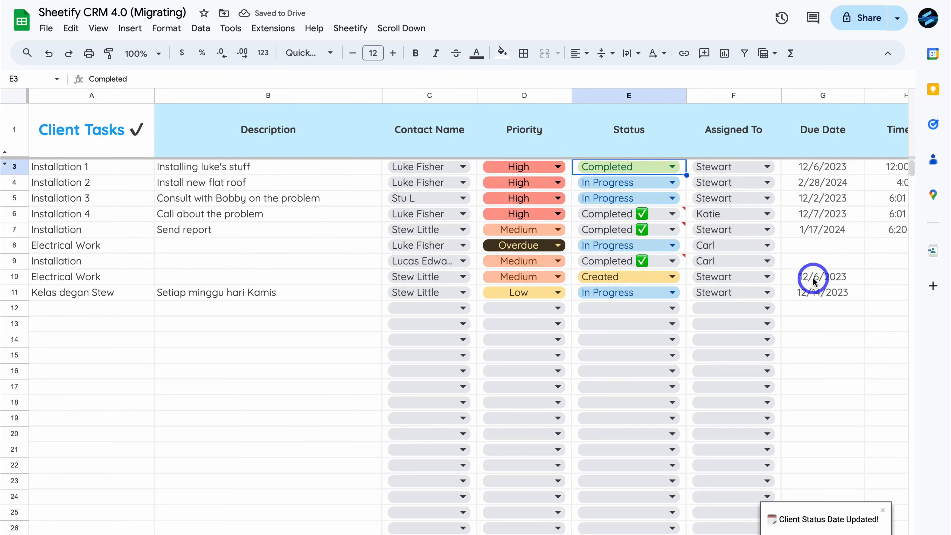
pyautogui.hscroll(2, 811, 279)
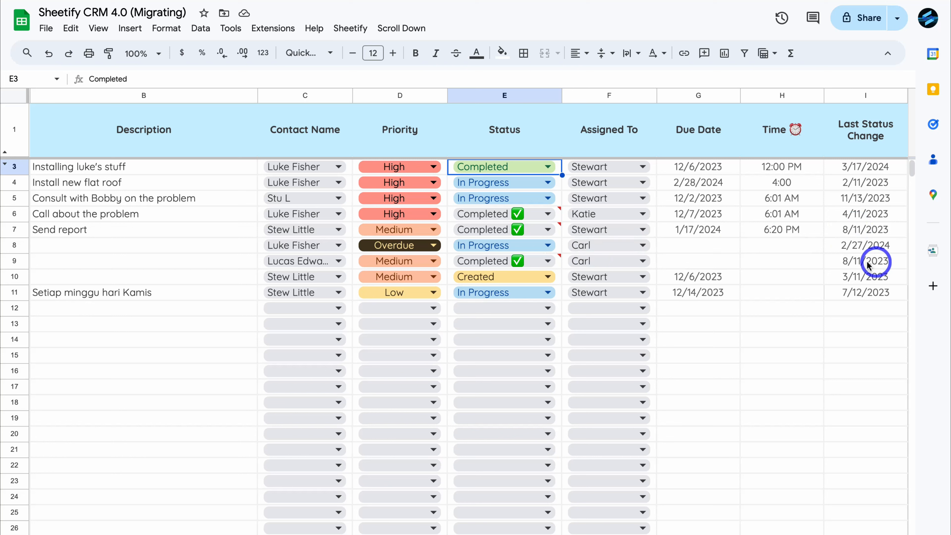
pyautogui.click(872, 318)
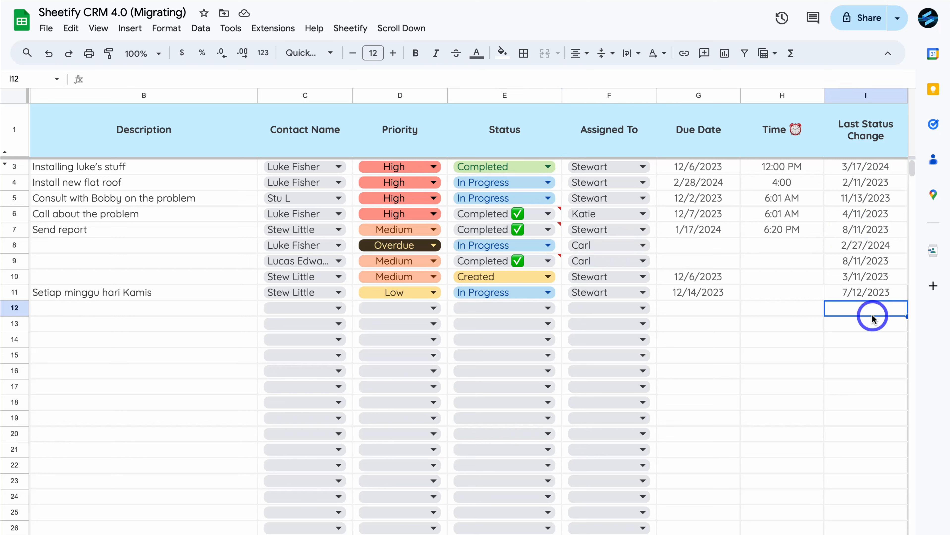